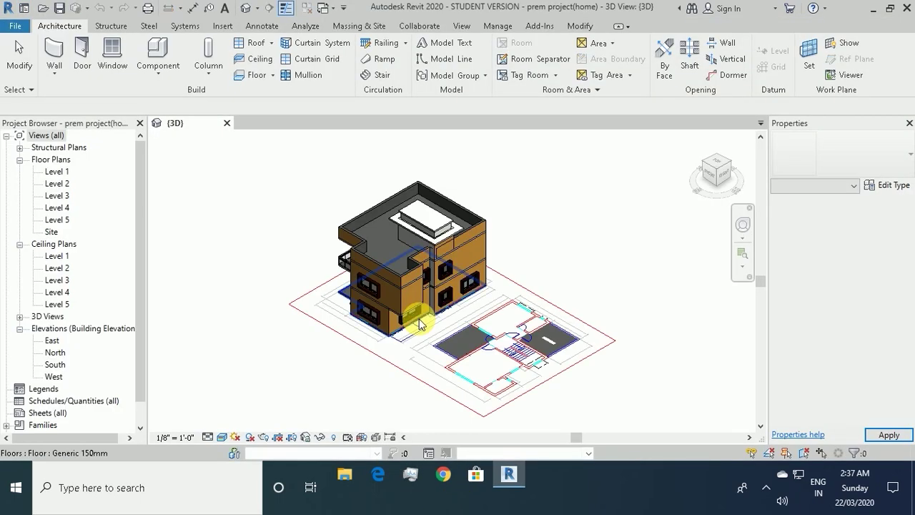
- Orbit and zoom around the 3D house, then start a new project from the Home screen
{"action": "mouse_move", "coordinate": [331, 362]}
{"action": "middle_mouse_down", "text": "shift"}
{"action": "mouse_move", "coordinate": [388, 378]}
{"action": "mouse_move", "coordinate": [449, 301]}
{"action": "mouse_move", "coordinate": [460, 377]}
{"action": "middle_mouse_up", "text": "shift"}
{"action": "mouse_move", "coordinate": [583, 396]}
{"action": "middle_mouse_down", "text": "shift"}
{"action": "mouse_move", "coordinate": [474, 388]}
{"action": "mouse_move", "coordinate": [439, 394]}
{"action": "mouse_move", "coordinate": [401, 417]}
{"action": "mouse_move", "coordinate": [465, 392]}
{"action": "middle_mouse_up", "text": "shift"}
{"action": "scroll", "coordinate": [451, 394], "scroll_direction": "up", "scroll_amount": 1}
{"action": "scroll", "coordinate": [451, 394], "scroll_direction": "up", "scroll_amount": 3}
{"action": "scroll", "coordinate": [457, 386], "scroll_direction": "down", "scroll_amount": 2}
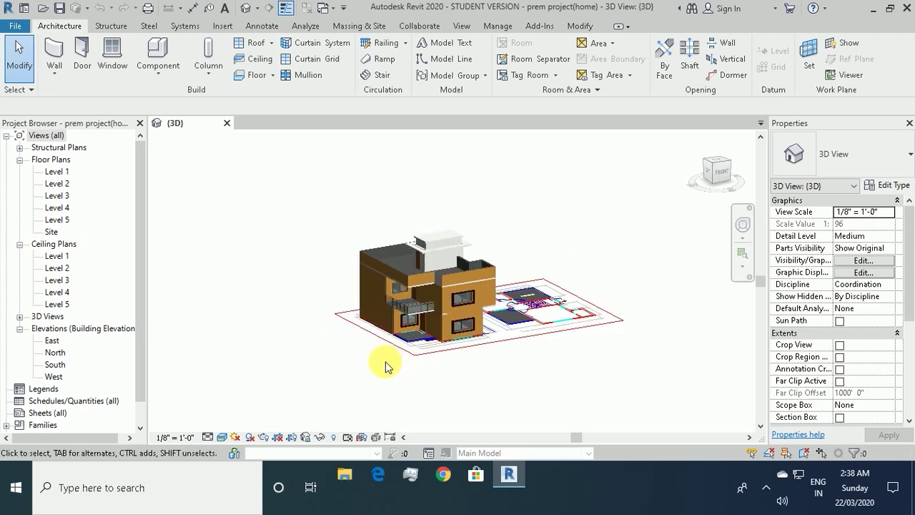
{"action": "left_click", "coordinate": [24, 8]}
{"action": "left_click", "coordinate": [95, 166]}
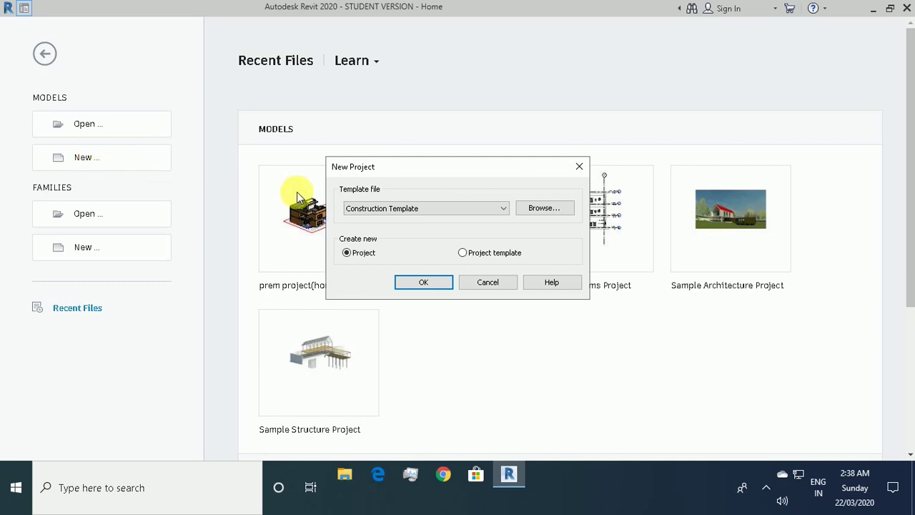
- Create a new Project using the Architectural Template instead of the Construction Template
{"action": "left_click", "coordinate": [494, 208]}
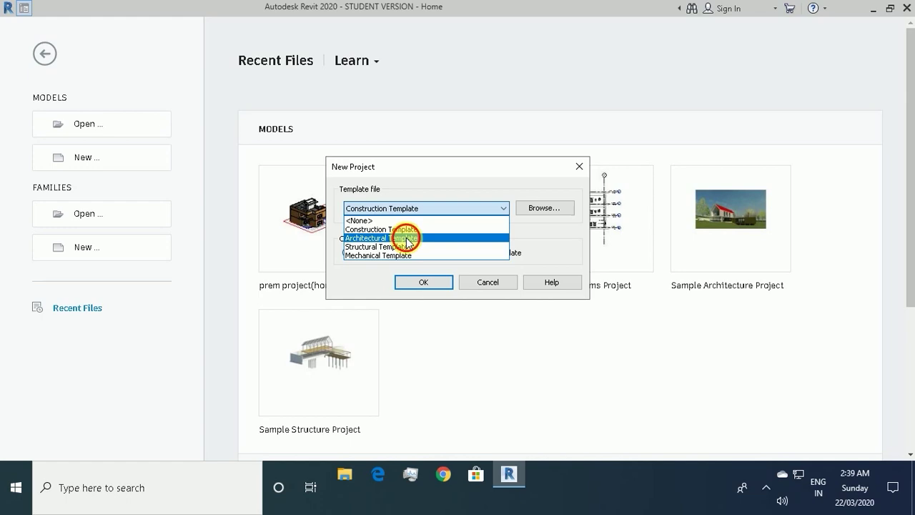
{"action": "left_click", "coordinate": [408, 238]}
{"action": "left_click", "coordinate": [435, 284]}
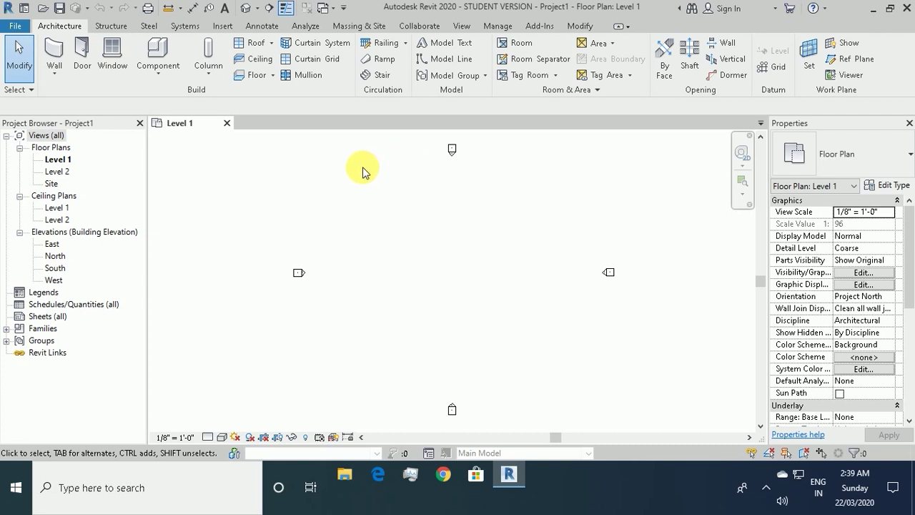
- Open the South elevation, then close and restore the Project Browser
{"action": "scroll", "coordinate": [90, 104], "scroll_direction": "down", "scroll_amount": 9}
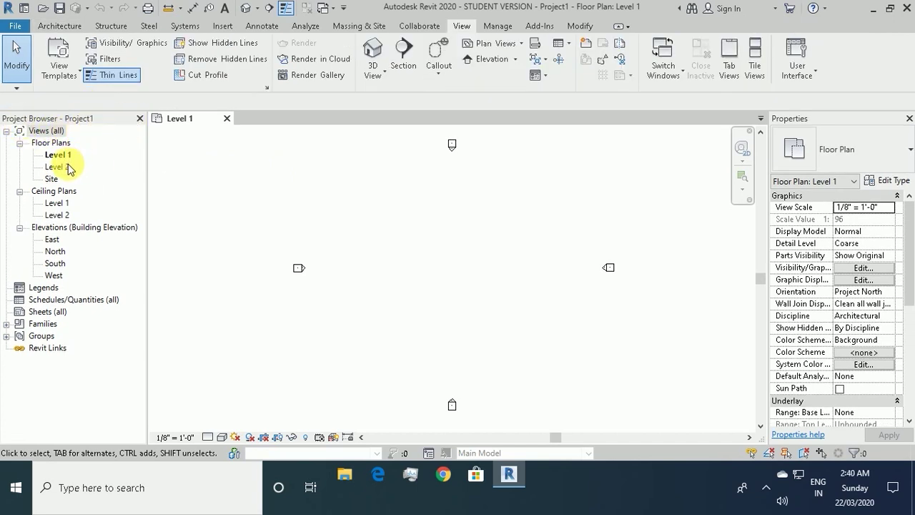
{"action": "double_click", "coordinate": [56, 263]}
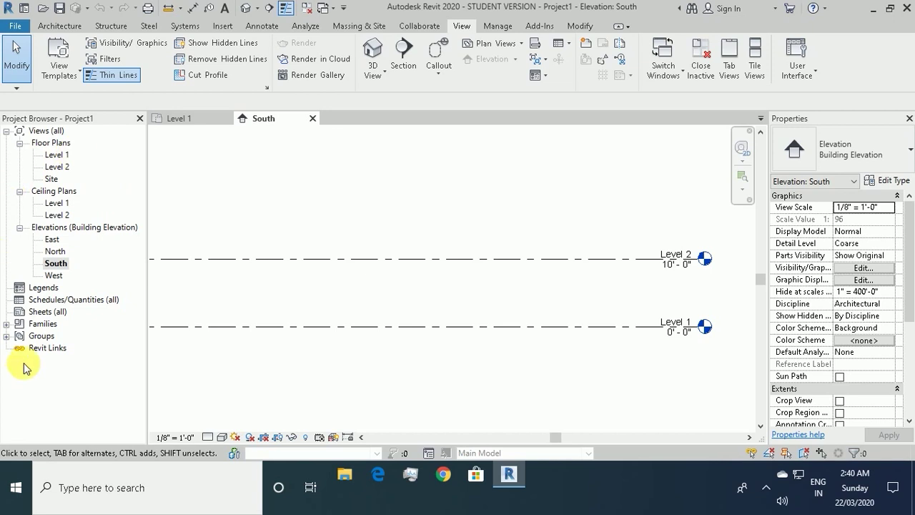
{"action": "left_click", "coordinate": [140, 117]}
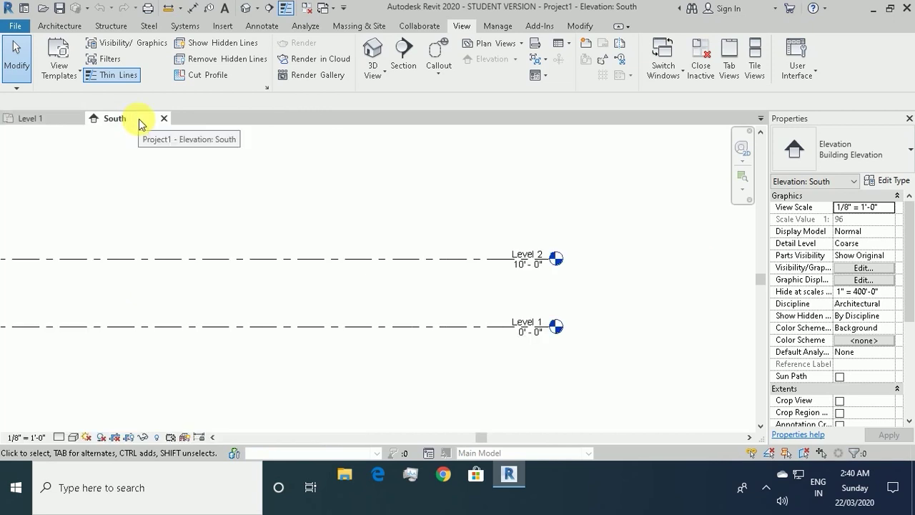
{"action": "right_click", "coordinate": [315, 200]}
{"action": "mouse_move", "coordinate": [354, 361]}
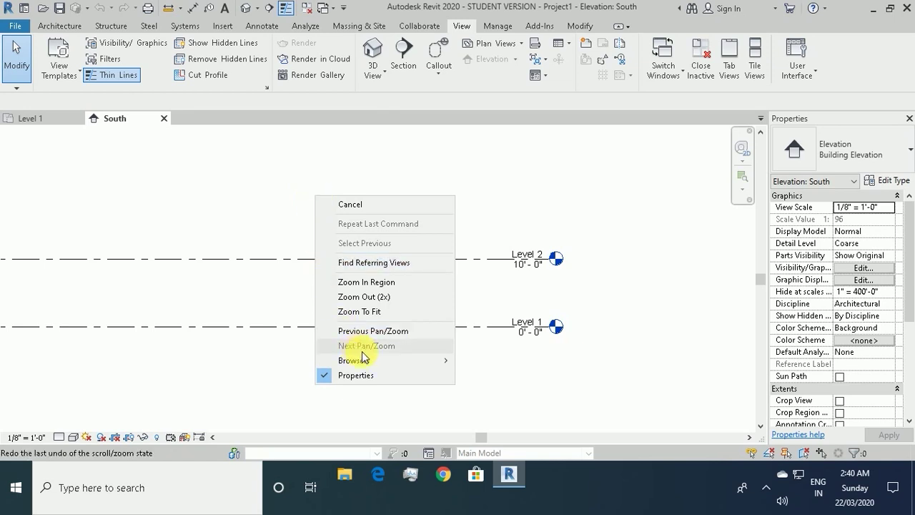
{"action": "left_click", "coordinate": [482, 366]}
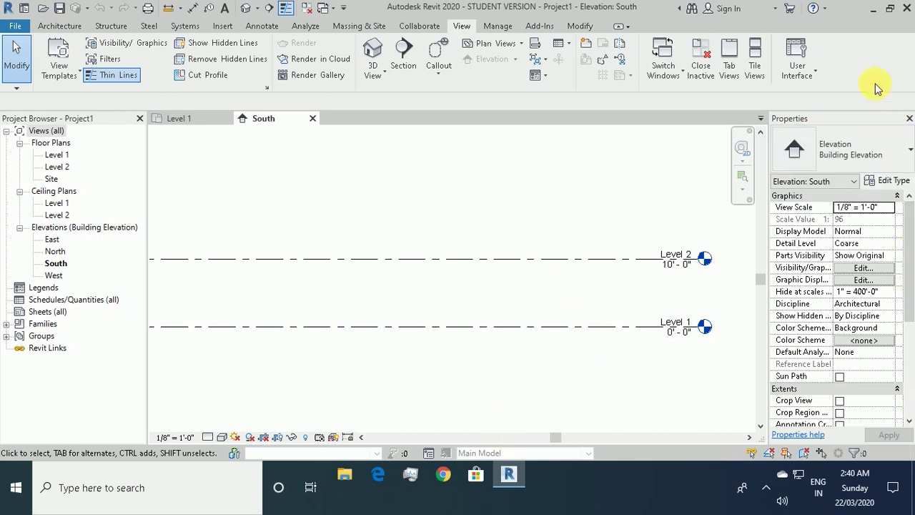
- Close and restore the Properties palette, then open the Level 1 floor plan
{"action": "left_click", "coordinate": [908, 119]}
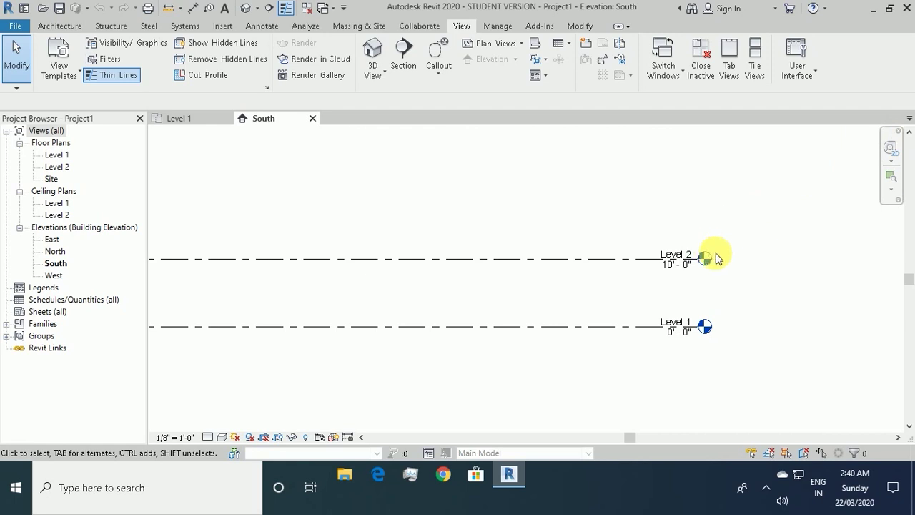
{"action": "key", "text": "p"}
{"action": "key", "text": "p"}
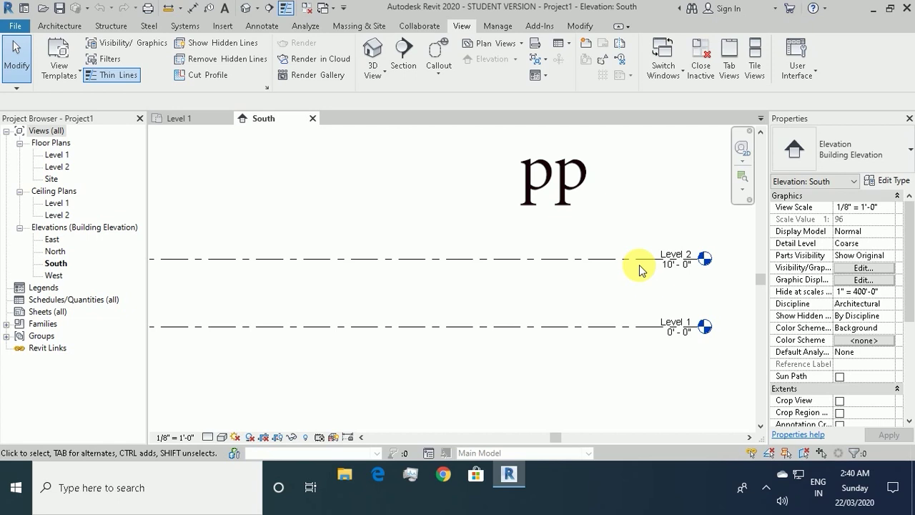
{"action": "double_click", "coordinate": [58, 154]}
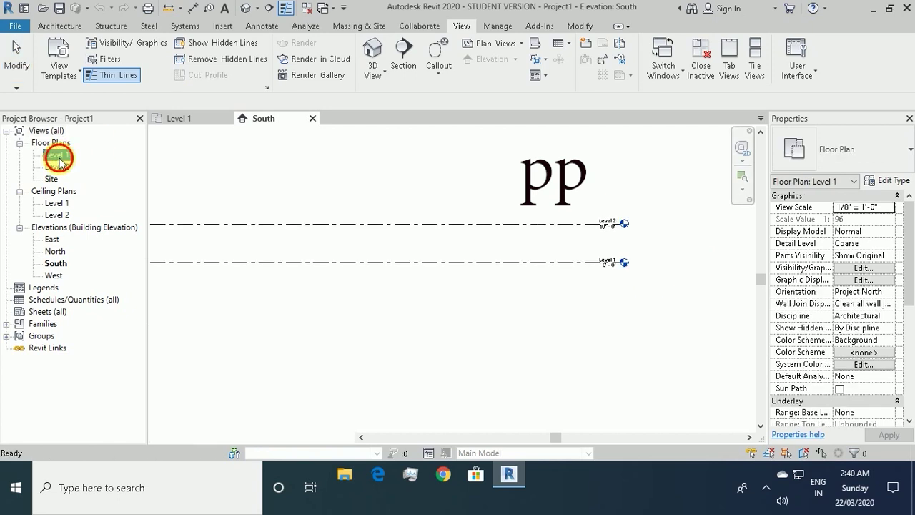
- Draw a straight 40' Generic - 8" architectural wall on Level 1
{"action": "left_click", "coordinate": [68, 30]}
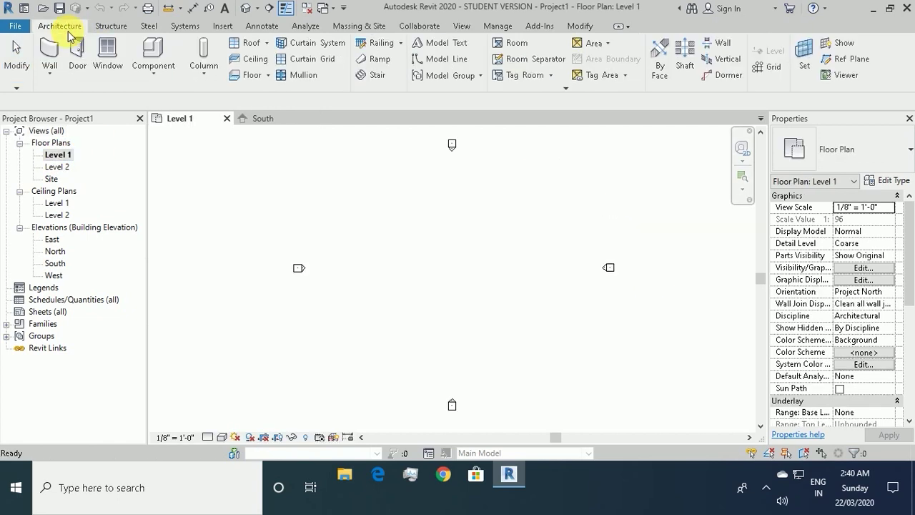
{"action": "left_click", "coordinate": [59, 69]}
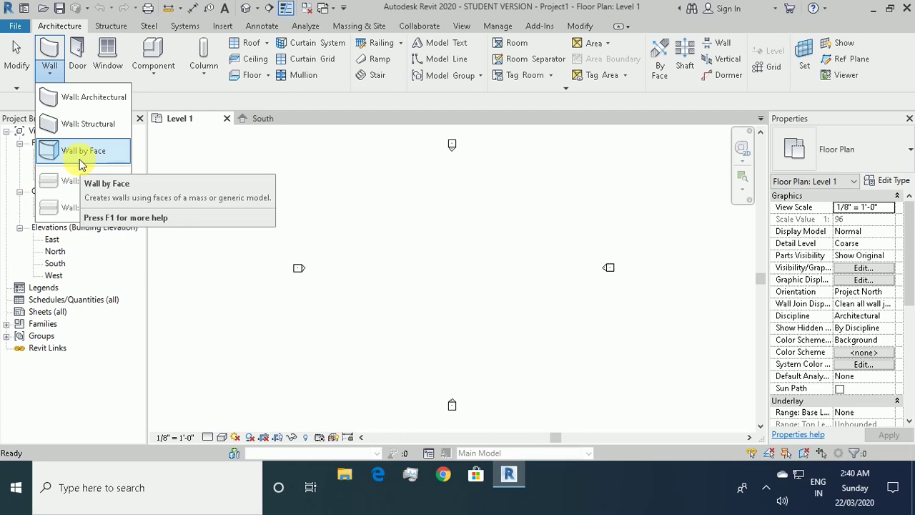
{"action": "left_click", "coordinate": [69, 108]}
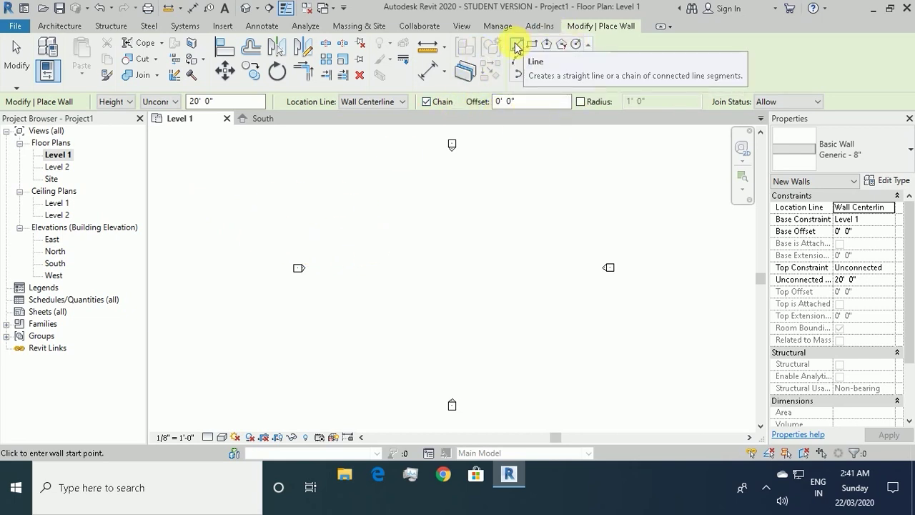
{"action": "left_click", "coordinate": [403, 229]}
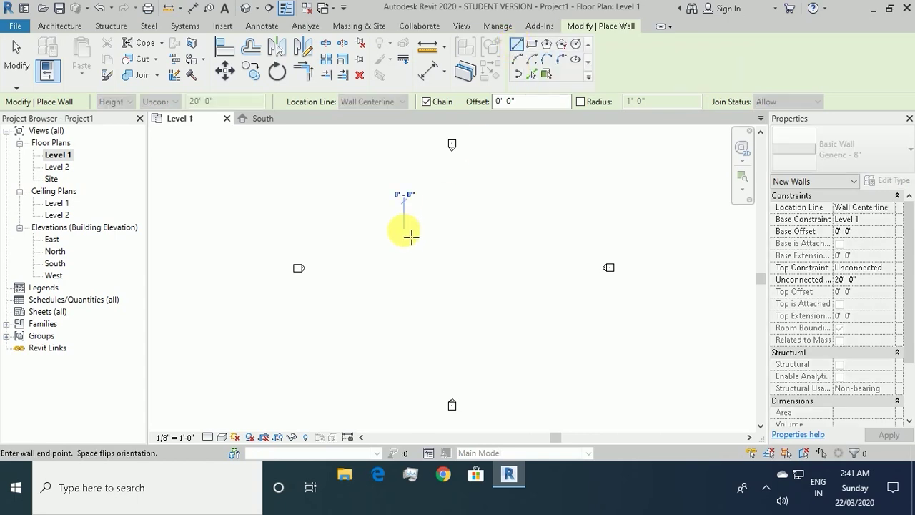
{"action": "left_click", "coordinate": [480, 231]}
{"action": "key", "text": "Escape"}
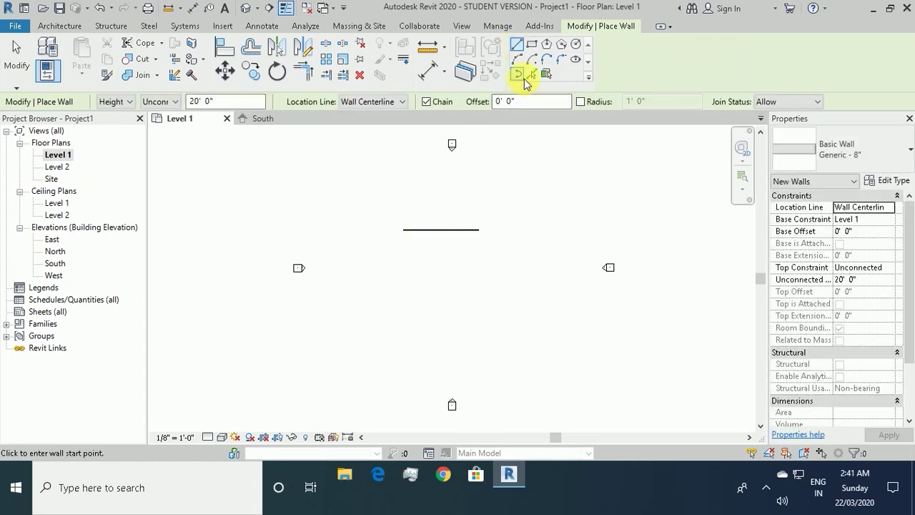
- Add a rectangular four-wall enclosure below it, dismissing the wall warning
{"action": "left_click", "coordinate": [533, 46]}
{"action": "left_click", "coordinate": [458, 262]}
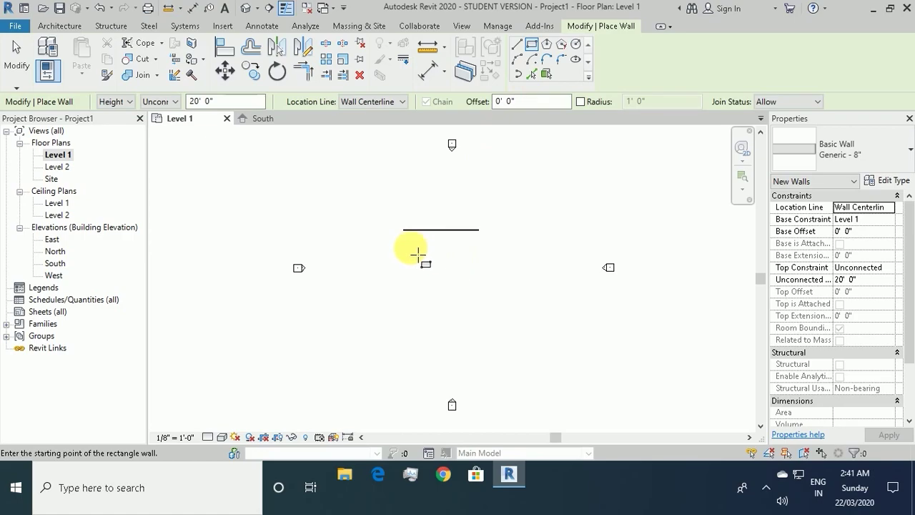
{"action": "left_click", "coordinate": [418, 254]}
{"action": "left_click", "coordinate": [762, 408]}
{"action": "key", "text": "Escape"}
{"action": "key", "text": "Escape"}
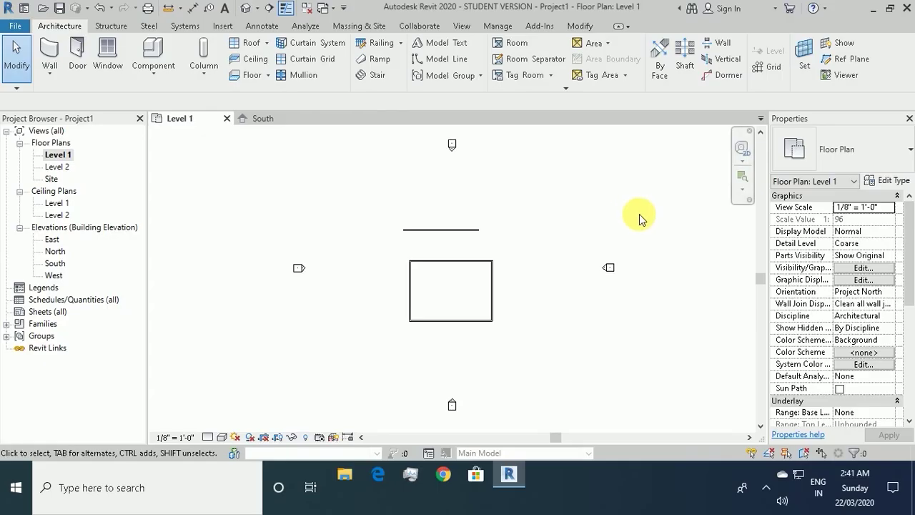
{"action": "left_click", "coordinate": [49, 52]}
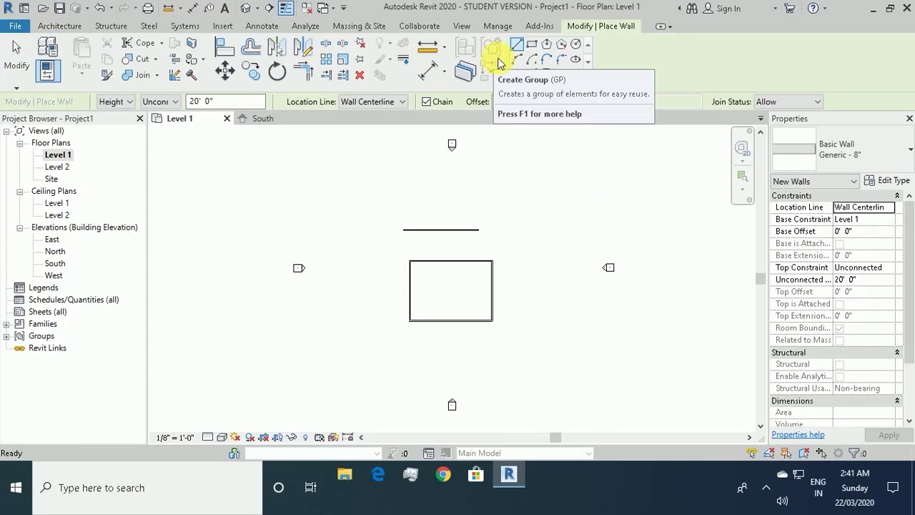
{"action": "left_click", "coordinate": [576, 48]}
{"action": "key", "text": "Escape"}
{"action": "key", "text": "Escape"}
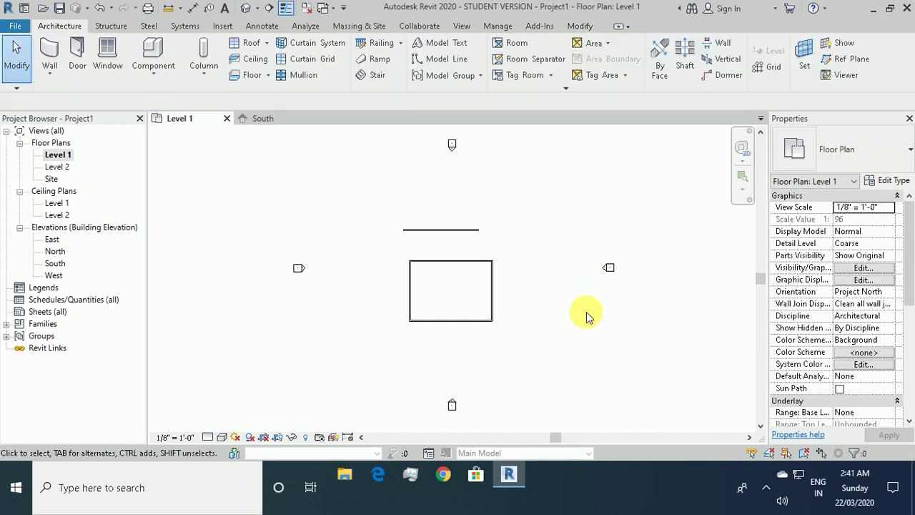
- Open the Default 3D view of the walls and orbit it slightly
{"action": "scroll", "coordinate": [583, 311], "scroll_direction": "up", "scroll_amount": 3}
{"action": "scroll", "coordinate": [445, 288], "scroll_direction": "down", "scroll_amount": 1}
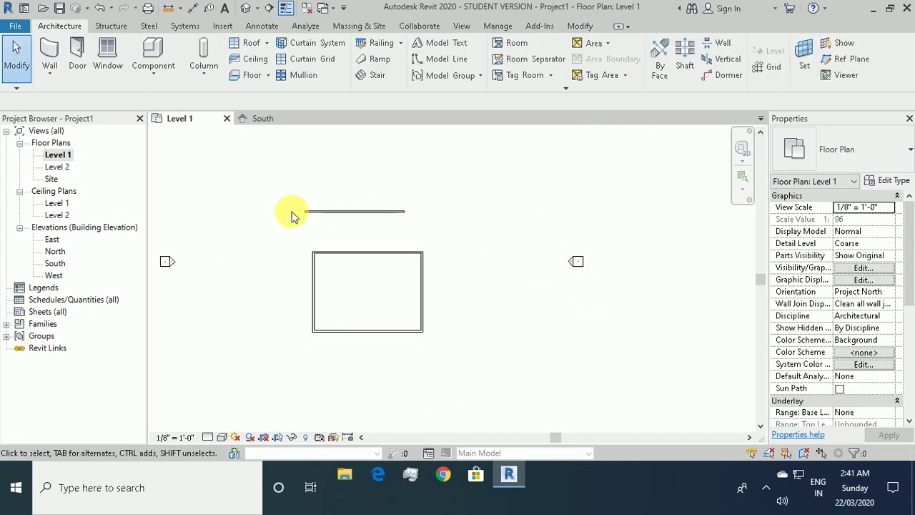
{"action": "left_click", "coordinate": [47, 157]}
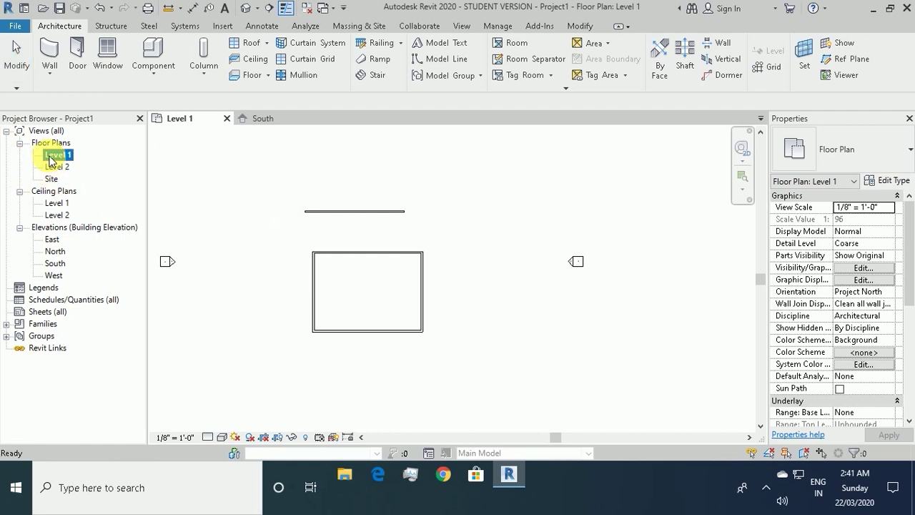
{"action": "left_click", "coordinate": [245, 11]}
{"action": "mouse_move", "coordinate": [565, 370]}
{"action": "middle_mouse_down", "text": "shift"}
{"action": "mouse_move", "coordinate": [521, 361]}
{"action": "mouse_move", "coordinate": [557, 278]}
{"action": "mouse_move", "coordinate": [521, 331]}
{"action": "mouse_move", "coordinate": [343, 269]}
{"action": "mouse_move", "coordinate": [521, 292]}
{"action": "mouse_move", "coordinate": [515, 278]}
{"action": "mouse_move", "coordinate": [535, 347]}
{"action": "middle_mouse_up", "text": "shift"}
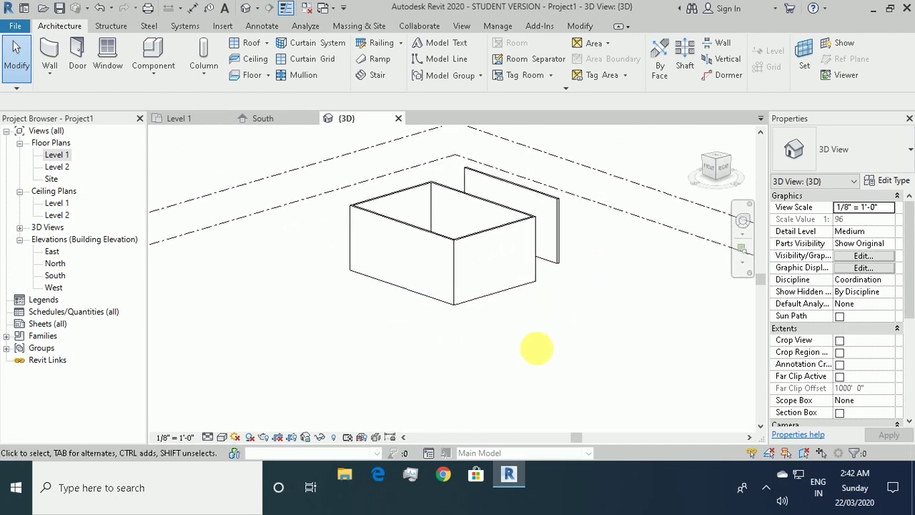
- Try the Wireframe, Hidden Line and Shaded visual styles on the 3D view
{"action": "left_click", "coordinate": [221, 438]}
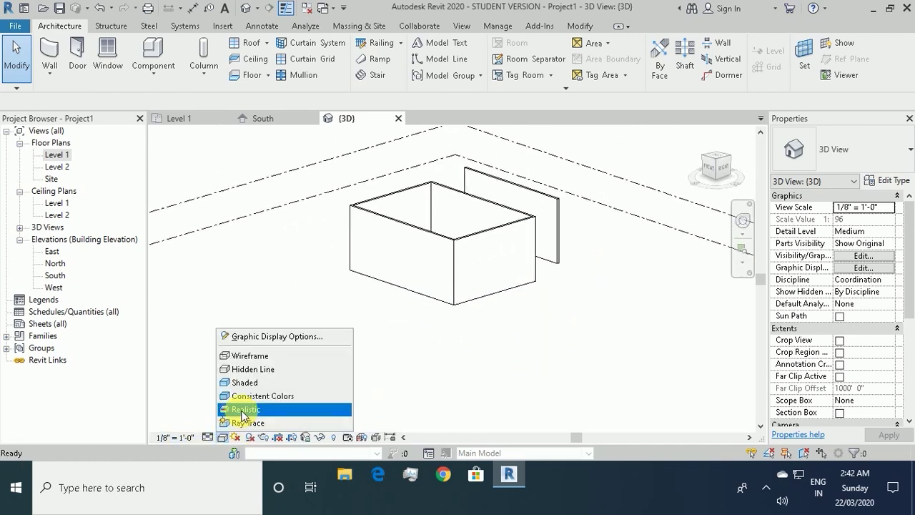
{"action": "left_click", "coordinate": [251, 355]}
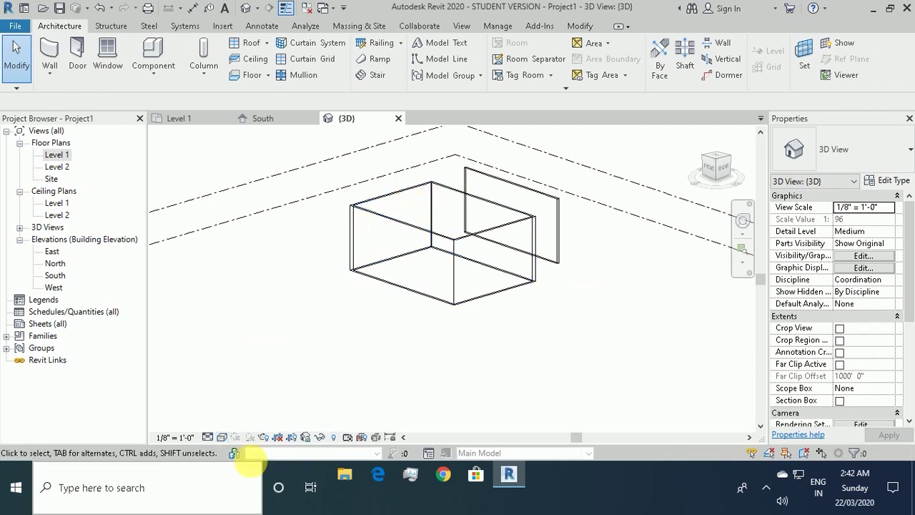
{"action": "left_click", "coordinate": [223, 437]}
{"action": "left_click", "coordinate": [247, 369]}
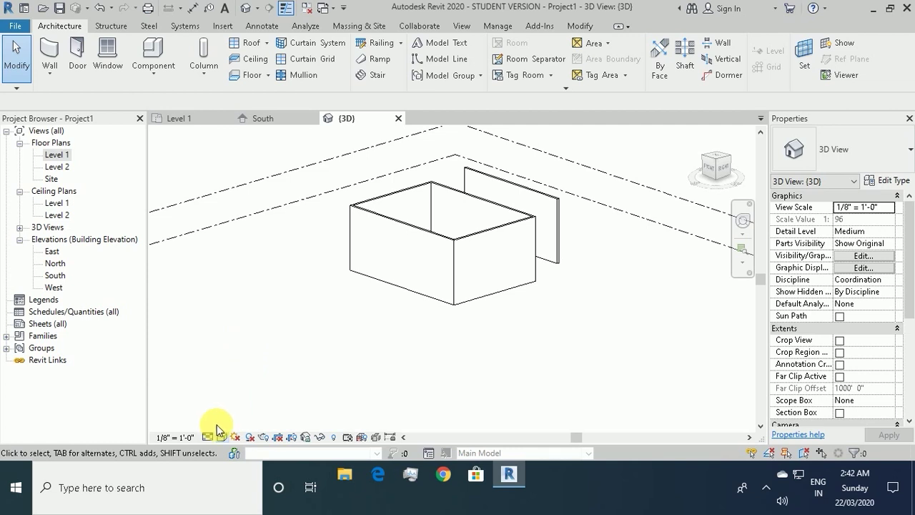
{"action": "left_click", "coordinate": [234, 437]}
{"action": "left_click", "coordinate": [223, 437]}
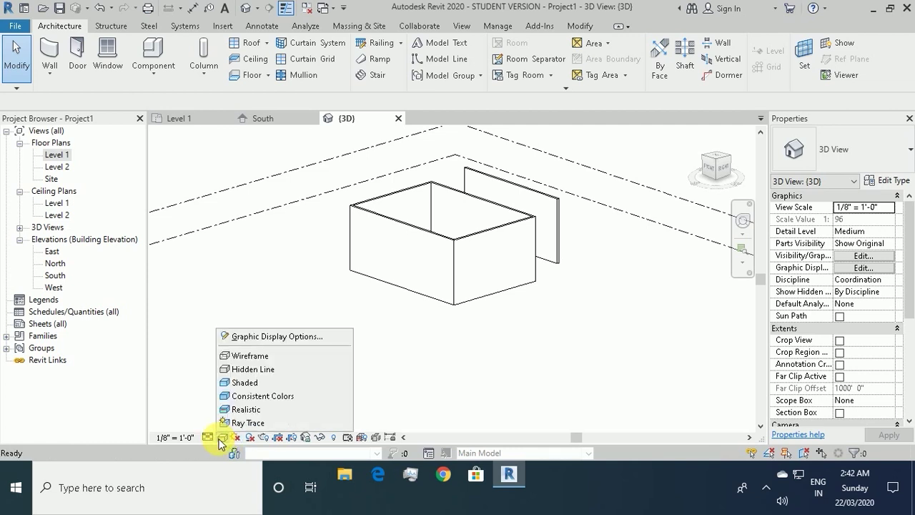
{"action": "left_click", "coordinate": [241, 383]}
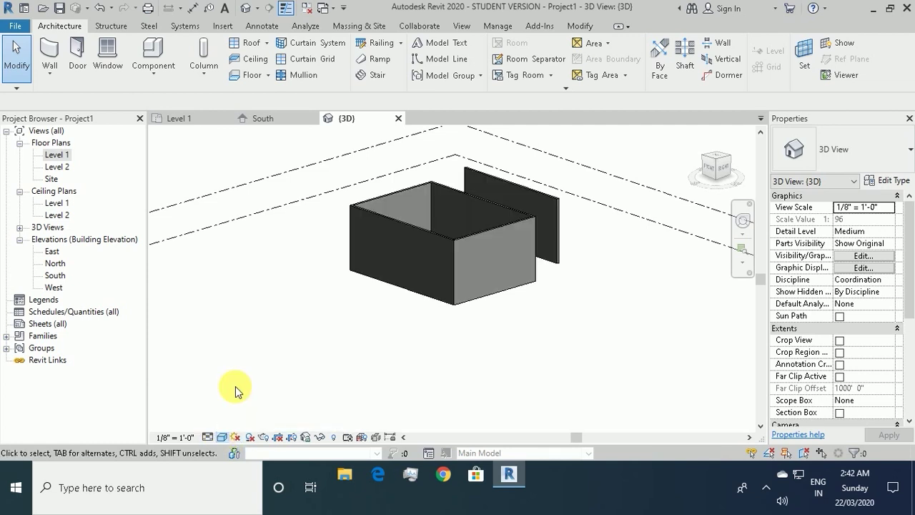
- Switch to Consistent Colors, then Realistic, and orbit to a new angle
{"action": "left_click", "coordinate": [222, 437]}
{"action": "left_click", "coordinate": [290, 399]}
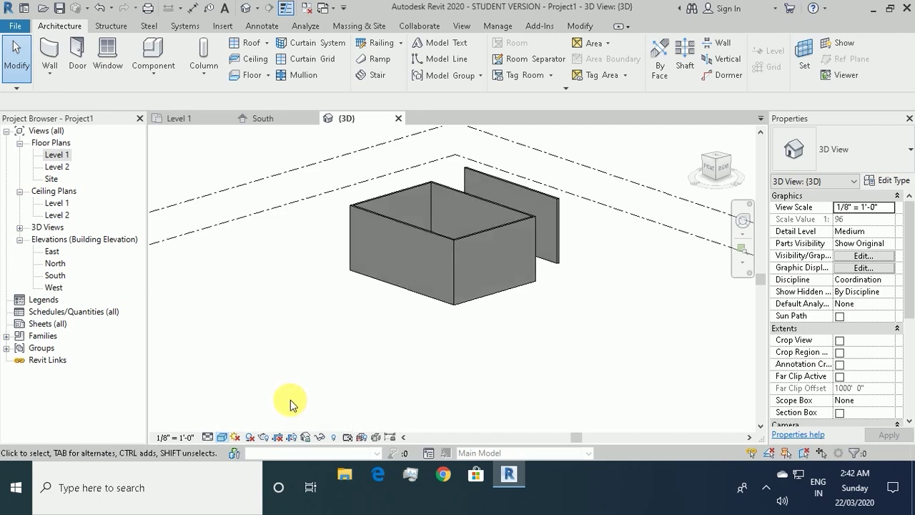
{"action": "left_click", "coordinate": [222, 436]}
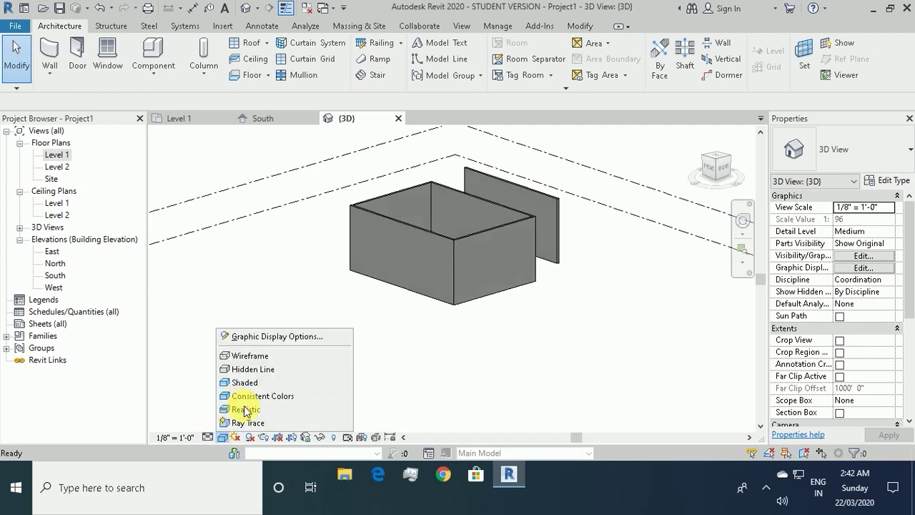
{"action": "left_click", "coordinate": [241, 409]}
{"action": "mouse_move", "coordinate": [317, 424]}
{"action": "middle_mouse_down", "text": "shift"}
{"action": "mouse_move", "coordinate": [412, 388]}
{"action": "mouse_move", "coordinate": [536, 380]}
{"action": "middle_mouse_up", "text": "shift"}
{"action": "scroll", "coordinate": [536, 380], "scroll_direction": "down", "scroll_amount": 3}
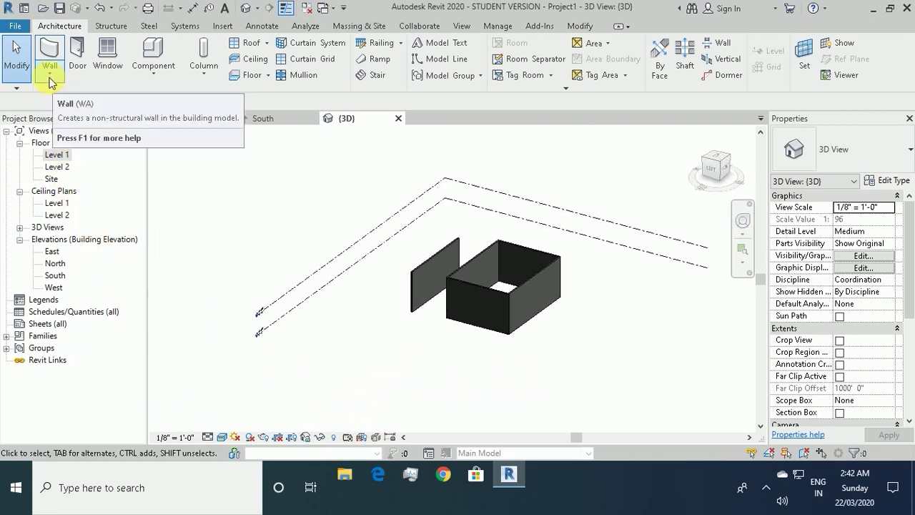
- Orbit the 3D model to an isometric view with the Wall tool started
{"action": "mouse_move", "coordinate": [551, 331]}
{"action": "middle_mouse_down", "text": "shift"}
{"action": "mouse_move", "coordinate": [391, 348]}
{"action": "mouse_move", "coordinate": [215, 214]}
{"action": "middle_mouse_up", "text": "shift"}
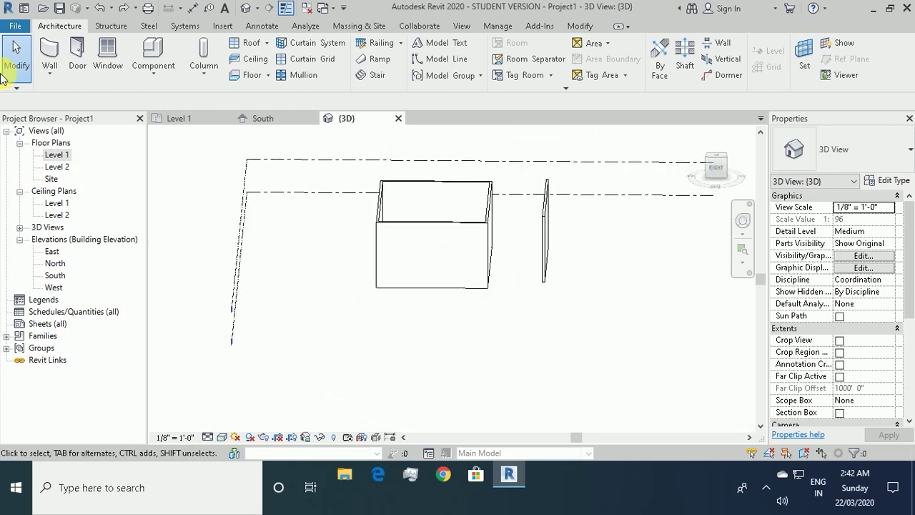
{"action": "left_click", "coordinate": [50, 48]}
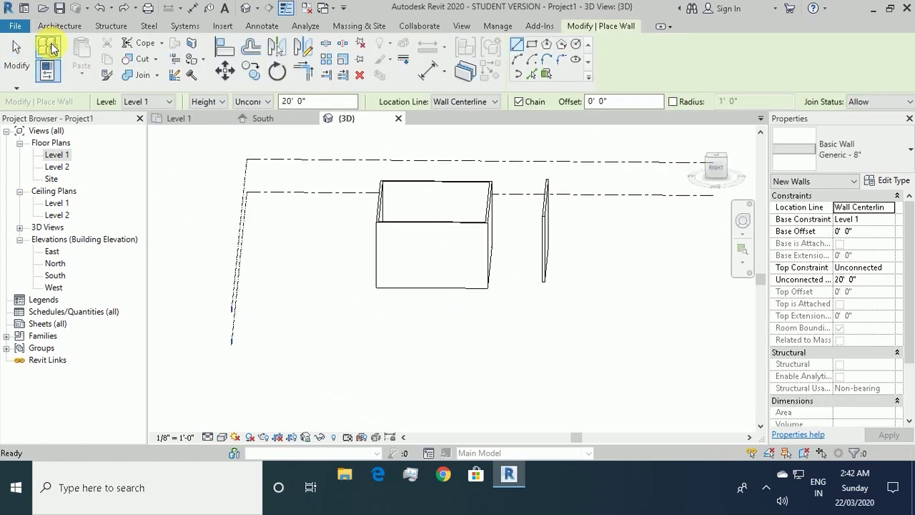
{"action": "mouse_move", "coordinate": [292, 272]}
{"action": "middle_mouse_down", "text": "shift"}
{"action": "mouse_move", "coordinate": [556, 271]}
{"action": "mouse_move", "coordinate": [393, 261]}
{"action": "middle_mouse_up", "text": "shift"}
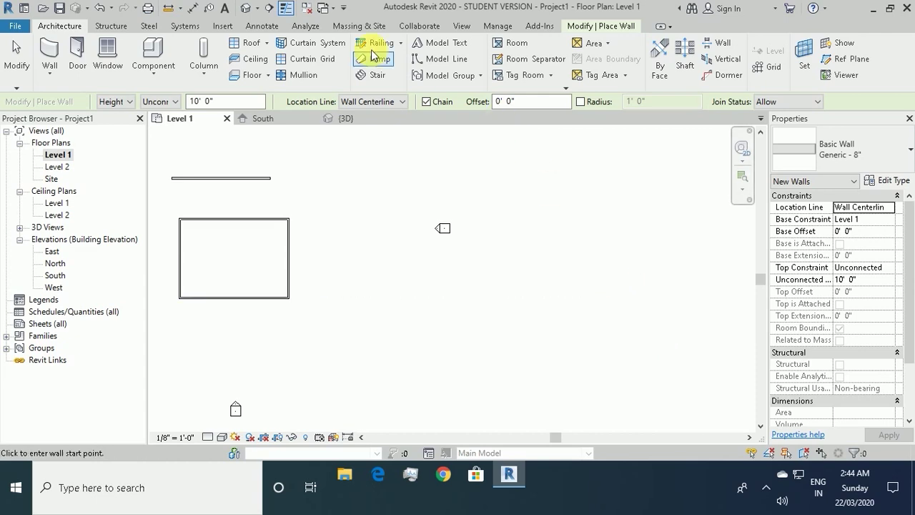
- Check the Level 1 to Level 2 wall heights in the North elevation, then reopen Level 1
{"action": "double_click", "coordinate": [48, 274]}
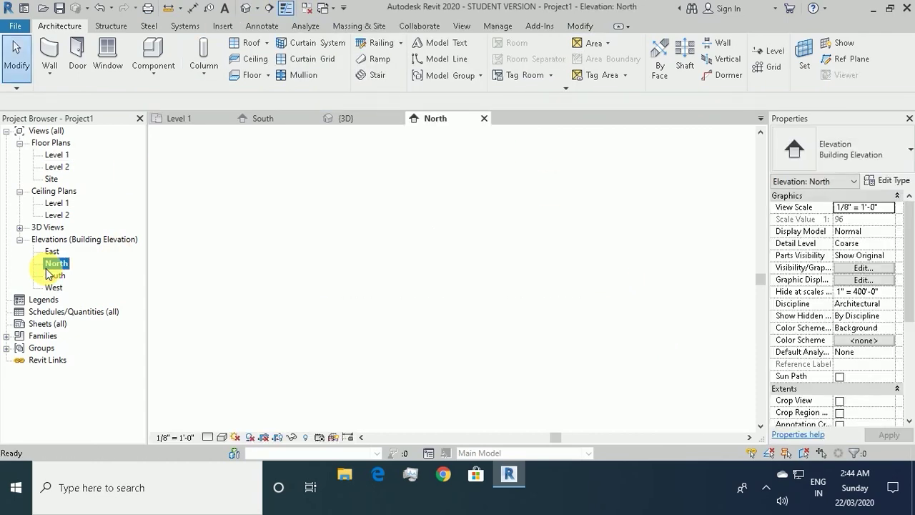
{"action": "scroll", "coordinate": [568, 327], "scroll_direction": "up", "scroll_amount": 2}
{"action": "middle_click_drag", "start_coordinate": [453, 321], "coordinate": [527, 344]}
{"action": "scroll", "coordinate": [667, 293], "scroll_direction": "up", "scroll_amount": 2}
{"action": "scroll", "coordinate": [649, 296], "scroll_direction": "up", "scroll_amount": 1}
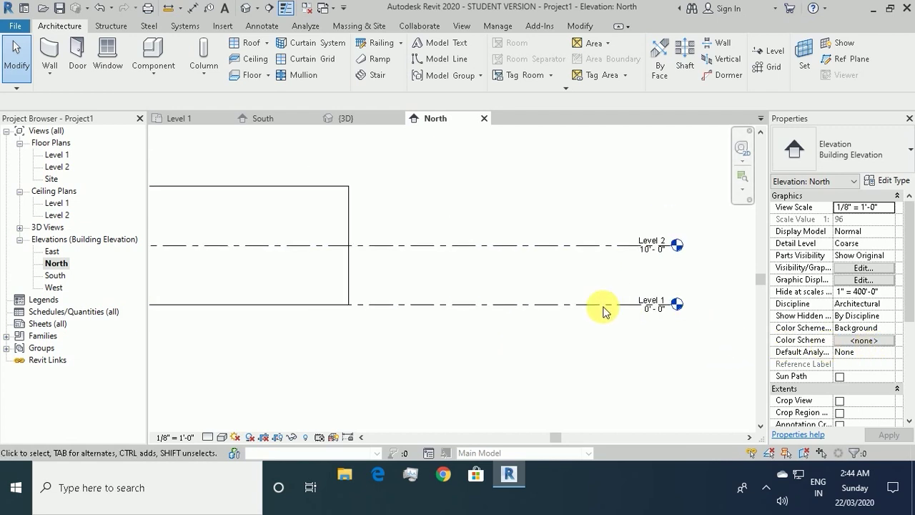
{"action": "scroll", "coordinate": [509, 271], "scroll_direction": "down", "scroll_amount": 3}
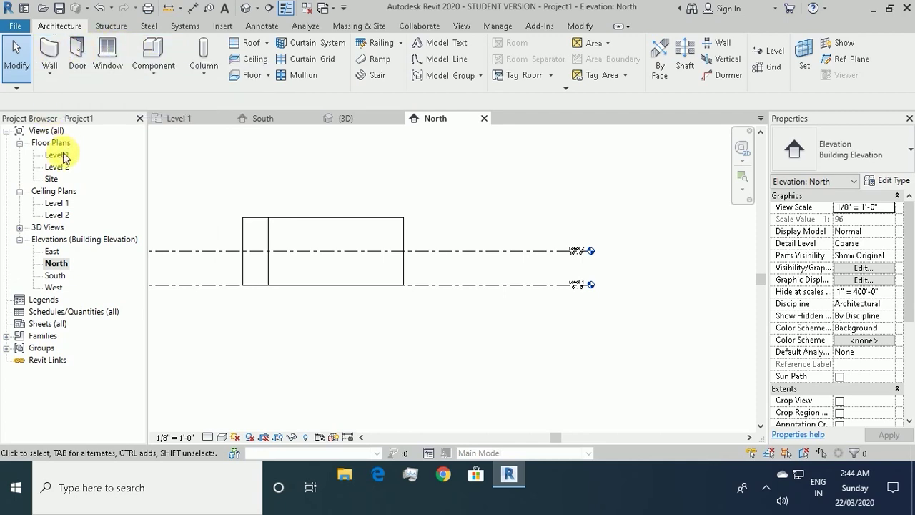
{"action": "double_click", "coordinate": [57, 154]}
{"action": "left_click", "coordinate": [50, 61]}
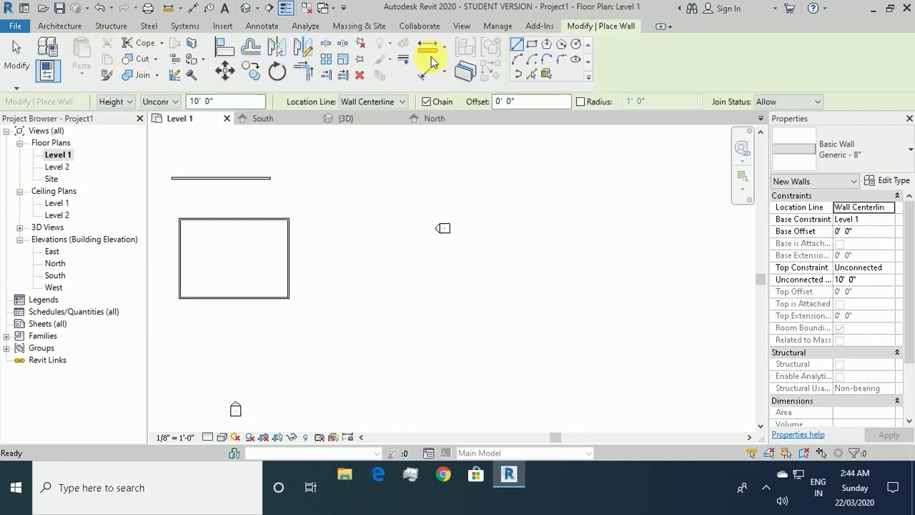
- Set the wall Top Constraint to Level 2 and place a wall start point
{"action": "left_click", "coordinate": [175, 104]}
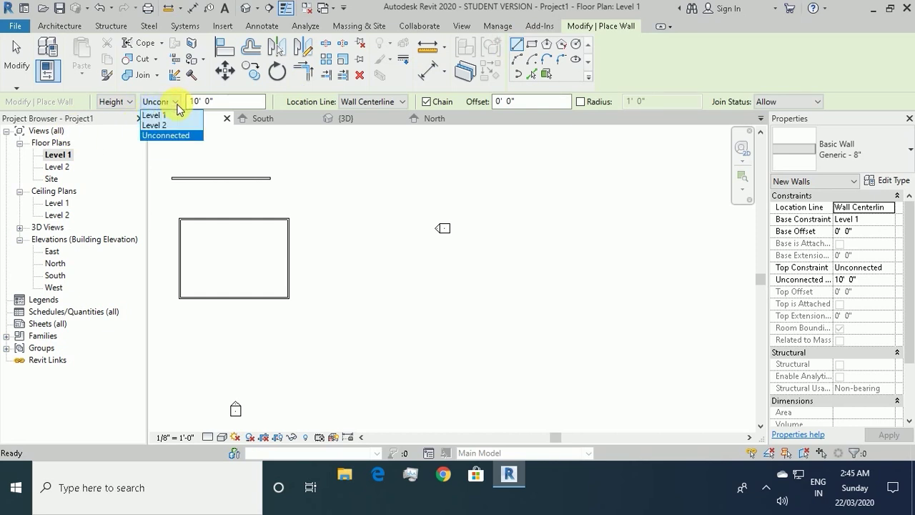
{"action": "left_click", "coordinate": [157, 126]}
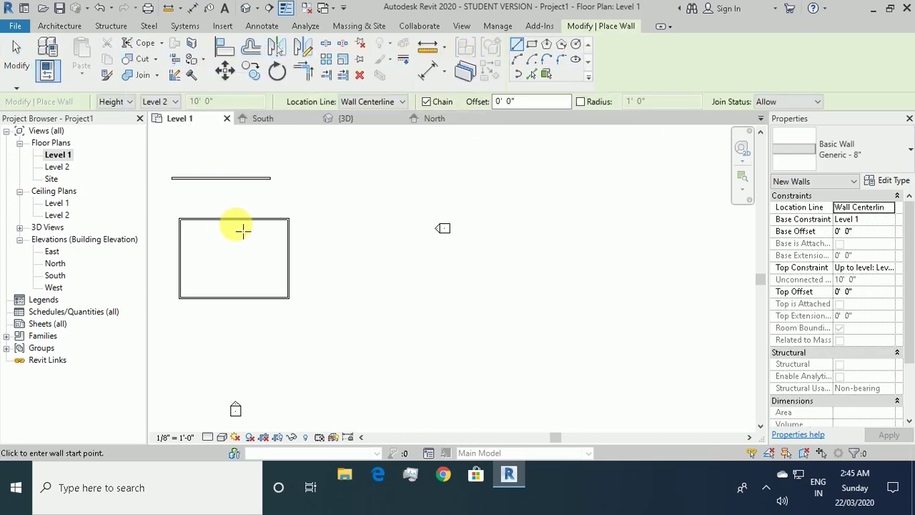
{"action": "left_click", "coordinate": [401, 234]}
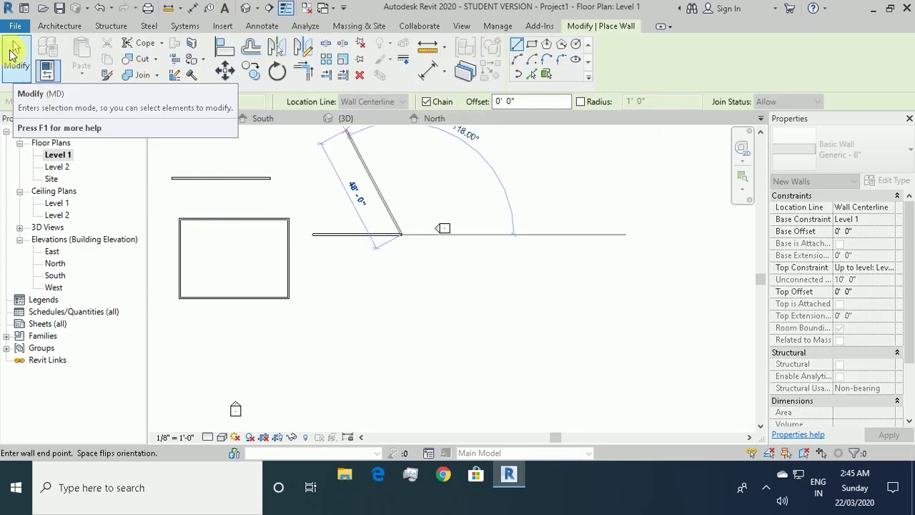
{"action": "left_click", "coordinate": [13, 52]}
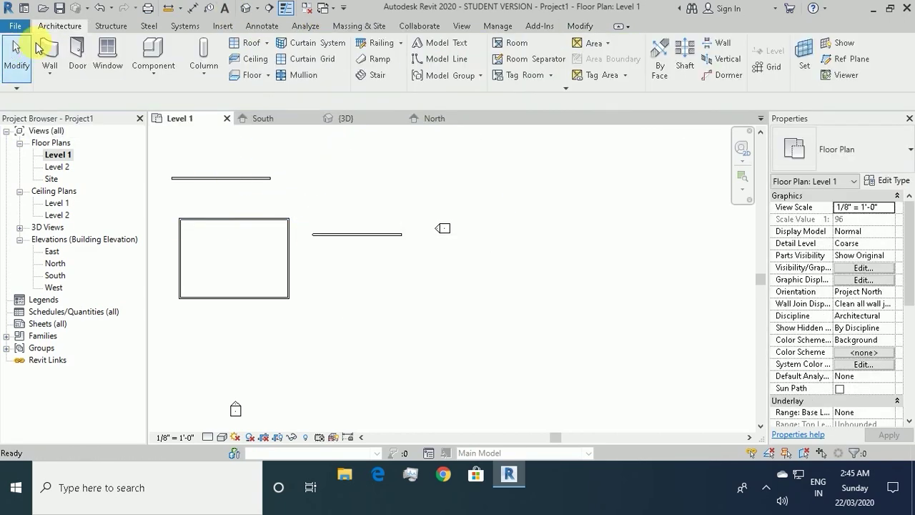
- Review the model in Default 3D, then open the South elevation
{"action": "left_click", "coordinate": [243, 8]}
{"action": "mouse_move", "coordinate": [329, 378]}
{"action": "middle_mouse_down", "text": "shift"}
{"action": "mouse_move", "coordinate": [409, 424]}
{"action": "mouse_move", "coordinate": [369, 376]}
{"action": "mouse_move", "coordinate": [281, 318]}
{"action": "mouse_move", "coordinate": [302, 327]}
{"action": "mouse_move", "coordinate": [336, 306]}
{"action": "mouse_move", "coordinate": [347, 315]}
{"action": "middle_mouse_up", "text": "shift"}
{"action": "scroll", "coordinate": [347, 315], "scroll_direction": "down", "scroll_amount": 2}
{"action": "left_click", "coordinate": [55, 264]}
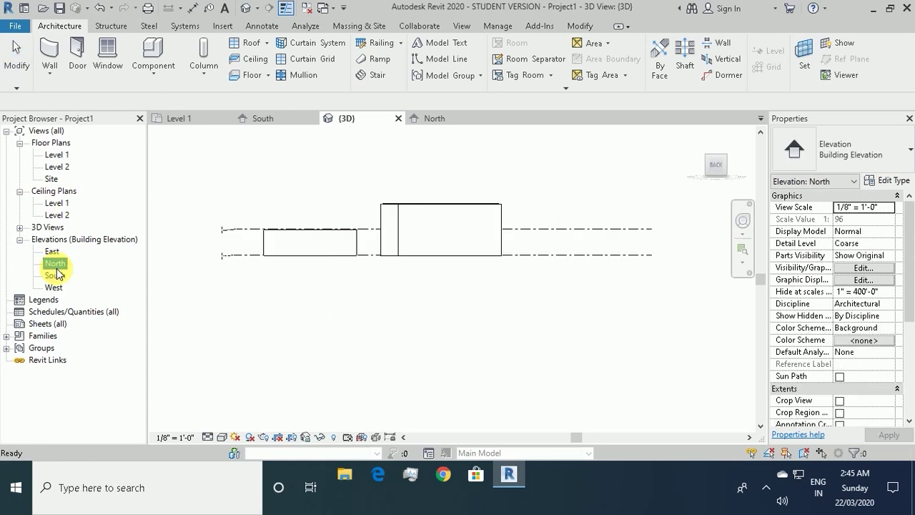
{"action": "double_click", "coordinate": [55, 276]}
{"action": "scroll", "coordinate": [395, 372], "scroll_direction": "up", "scroll_amount": 1}
- Select the unwanted wall rising to Level 2 and delete it
{"action": "left_click", "coordinate": [477, 303]}
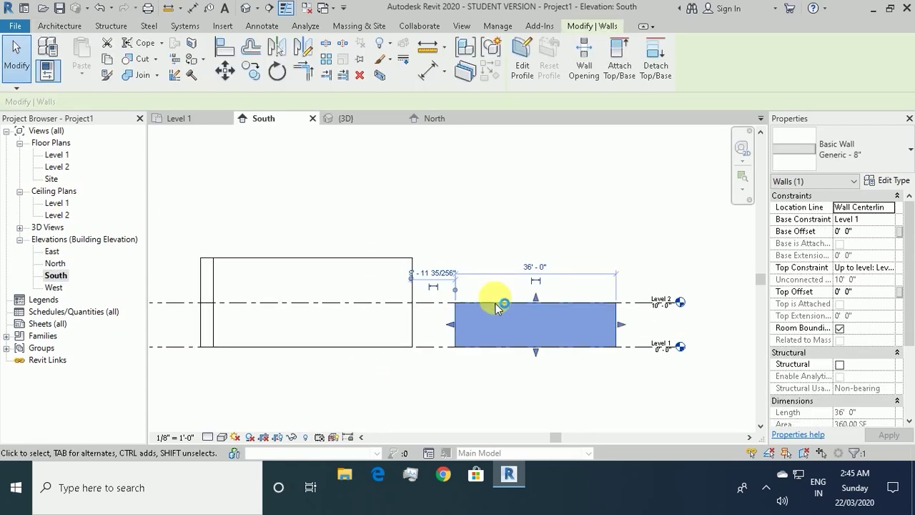
{"action": "scroll", "coordinate": [665, 310], "scroll_direction": "up", "scroll_amount": 2}
{"action": "scroll", "coordinate": [664, 374], "scroll_direction": "down", "scroll_amount": 1}
{"action": "scroll", "coordinate": [619, 378], "scroll_direction": "down", "scroll_amount": 1}
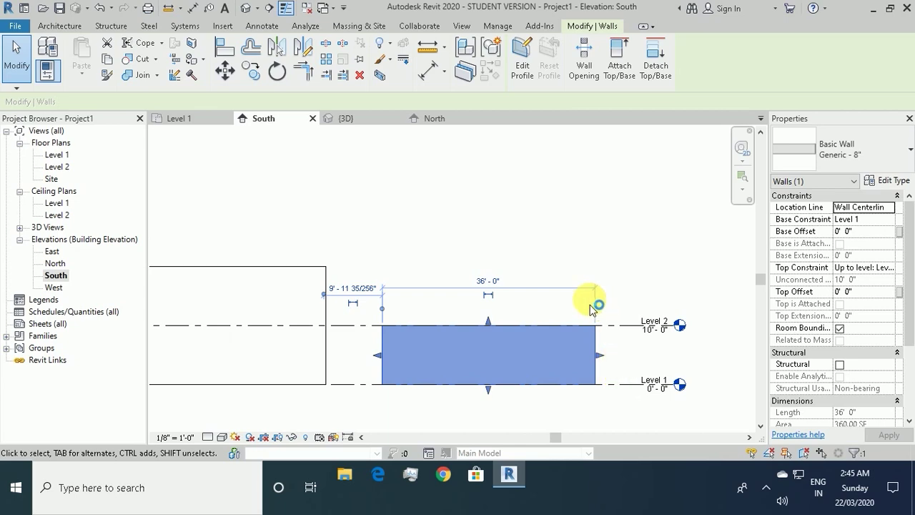
{"action": "scroll", "coordinate": [361, 325], "scroll_direction": "up", "scroll_amount": 1}
{"action": "scroll", "coordinate": [352, 315], "scroll_direction": "down", "scroll_amount": 3}
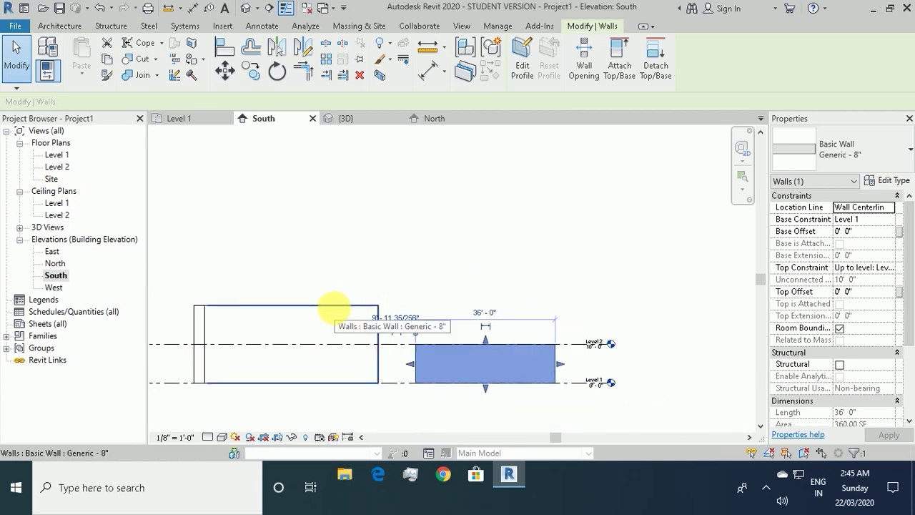
{"action": "key", "text": "Delete"}
{"action": "scroll", "coordinate": [333, 331], "scroll_direction": "down", "scroll_amount": 2}
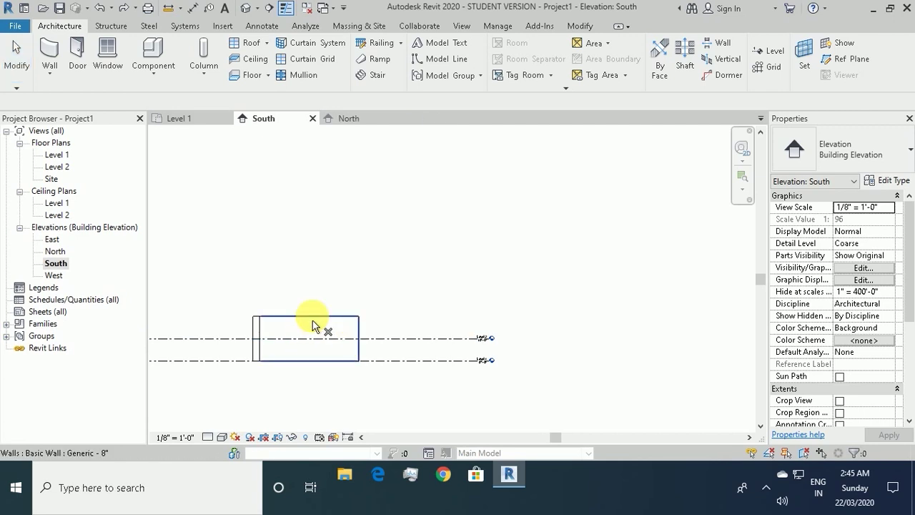
- Return to the Level 1 floor plan and zoom to fit the walls
{"action": "key", "text": "ctrl+Tab"}
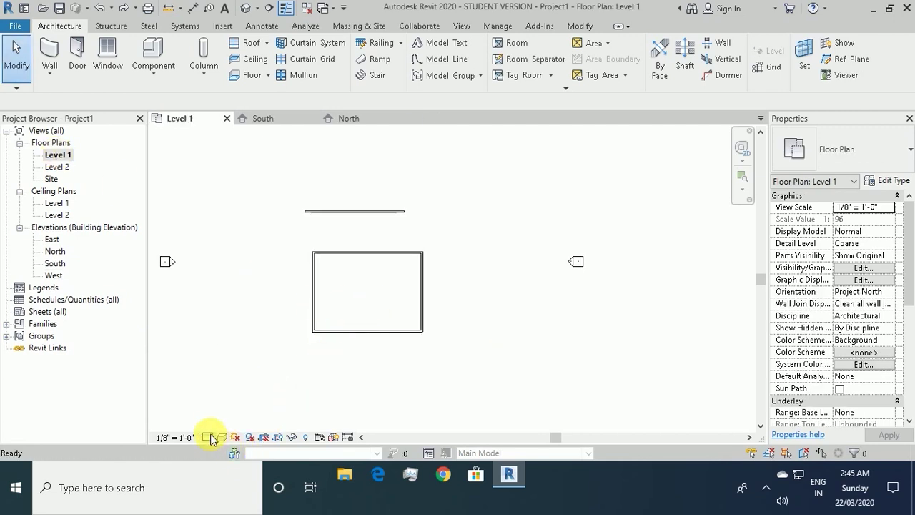
{"action": "scroll", "coordinate": [364, 209], "scroll_direction": "up", "scroll_amount": 2}
{"action": "scroll", "coordinate": [433, 190], "scroll_direction": "up", "scroll_amount": 2}
{"action": "scroll", "coordinate": [398, 347], "scroll_direction": "up", "scroll_amount": 2}
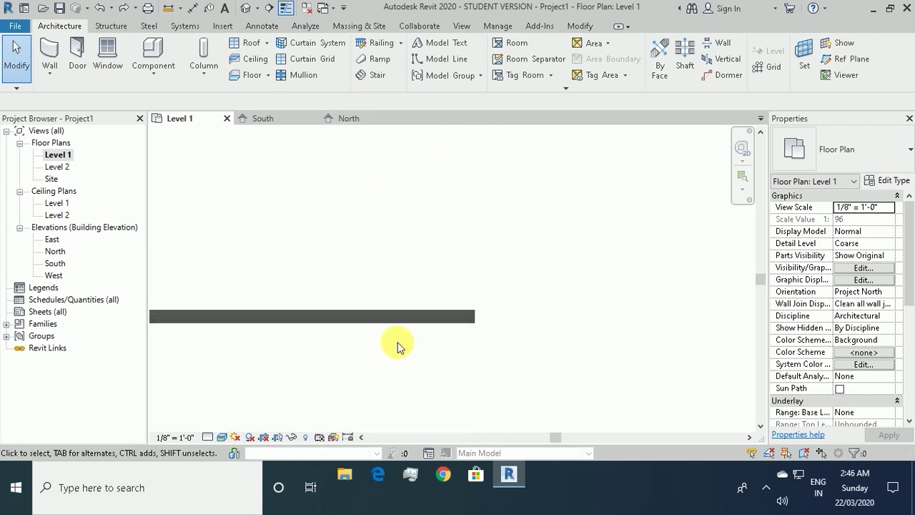
{"action": "scroll", "coordinate": [394, 327], "scroll_direction": "up", "scroll_amount": 2}
{"action": "scroll", "coordinate": [415, 302], "scroll_direction": "up", "scroll_amount": 1}
{"action": "scroll", "coordinate": [414, 302], "scroll_direction": "down", "scroll_amount": 1}
{"action": "scroll", "coordinate": [422, 312], "scroll_direction": "down", "scroll_amount": 1}
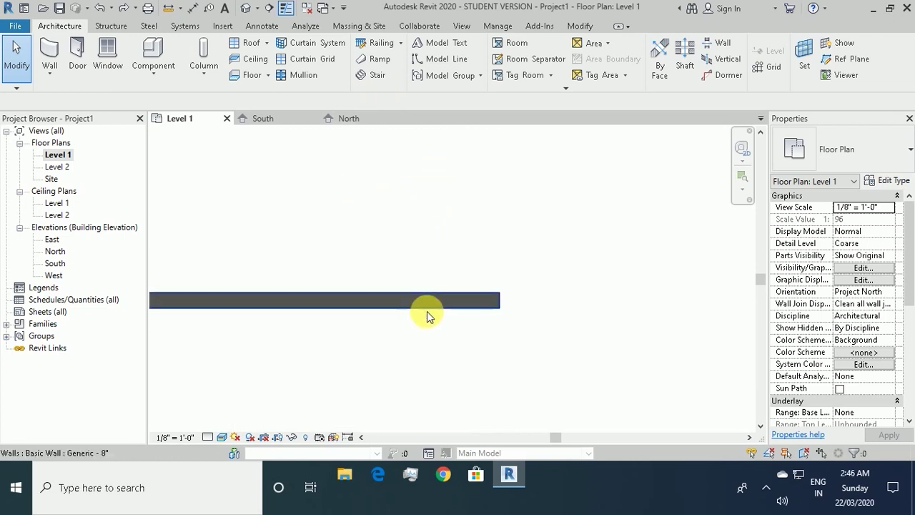
{"action": "scroll", "coordinate": [414, 316], "scroll_direction": "down", "scroll_amount": 1}
{"action": "scroll", "coordinate": [389, 296], "scroll_direction": "down", "scroll_amount": 1}
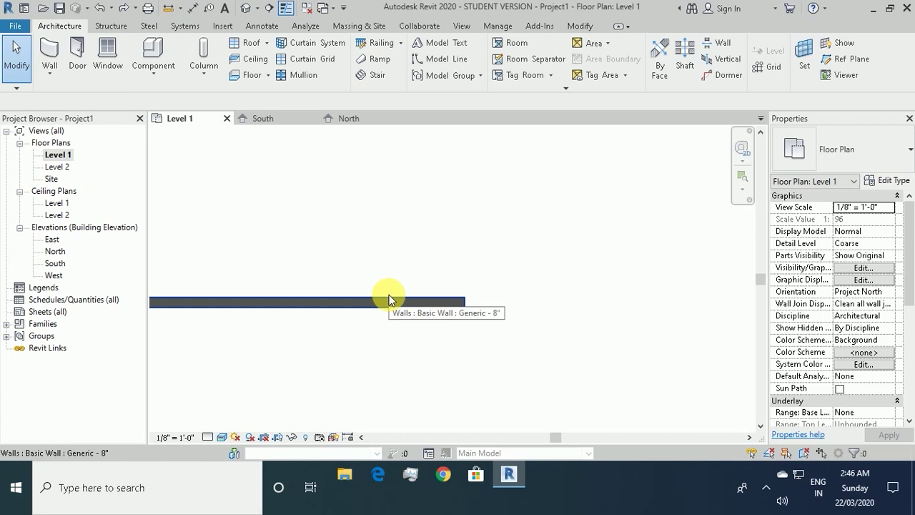
{"action": "scroll", "coordinate": [377, 293], "scroll_direction": "down", "scroll_amount": 1}
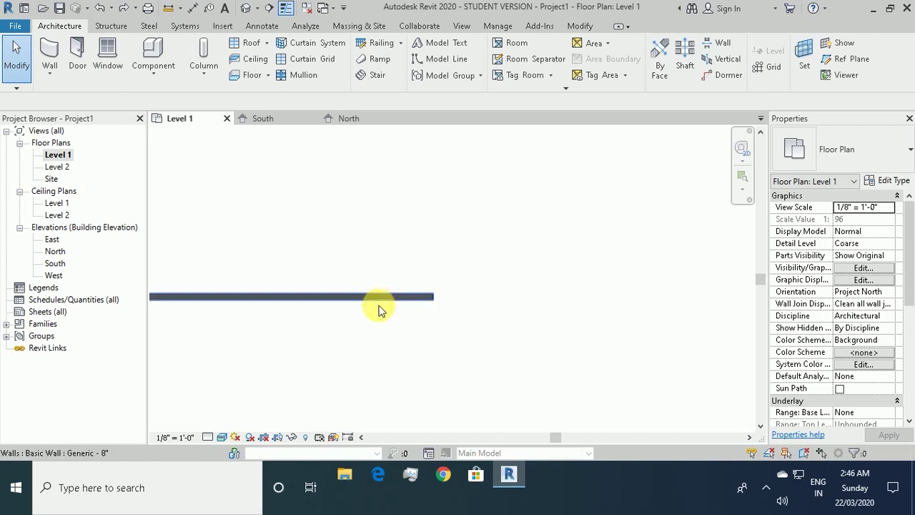
{"action": "scroll", "coordinate": [582, 351], "scroll_direction": "down", "scroll_amount": 1}
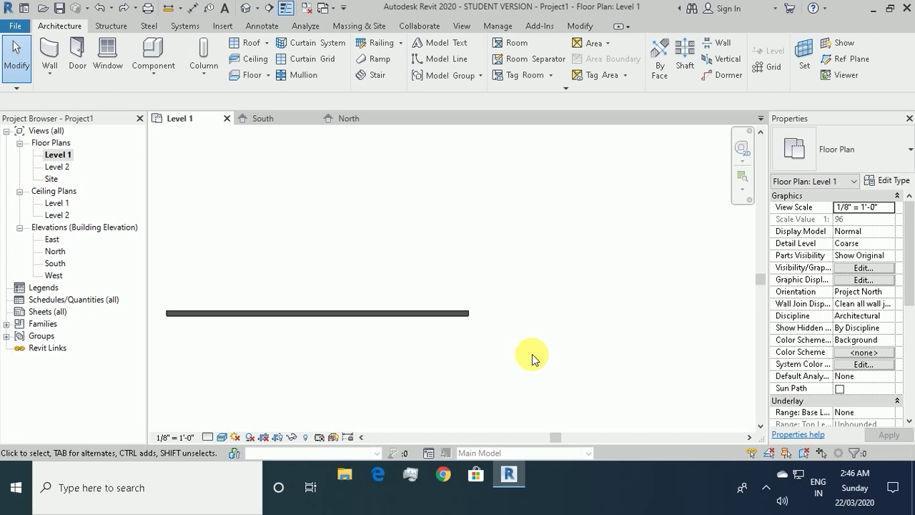
{"action": "scroll", "coordinate": [510, 337], "scroll_direction": "down", "scroll_amount": 1}
{"action": "scroll", "coordinate": [386, 358], "scroll_direction": "up", "scroll_amount": 2}
{"action": "scroll", "coordinate": [386, 357], "scroll_direction": "down", "scroll_amount": 1}
{"action": "scroll", "coordinate": [445, 380], "scroll_direction": "down", "scroll_amount": 1}
{"action": "scroll", "coordinate": [445, 380], "scroll_direction": "down", "scroll_amount": 1}
- Set the Wall tool's Top Constraint to Level 2, then exit wall placement
{"action": "left_click", "coordinate": [49, 55]}
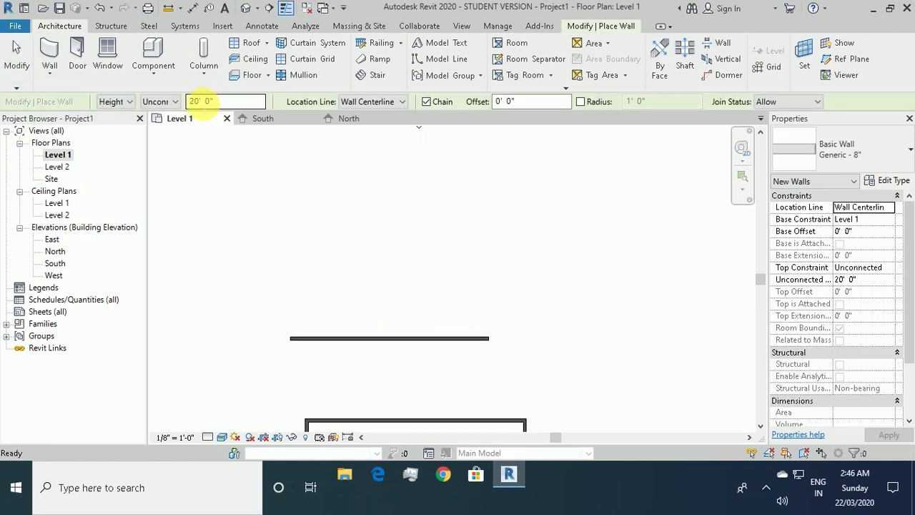
{"action": "left_click", "coordinate": [177, 101]}
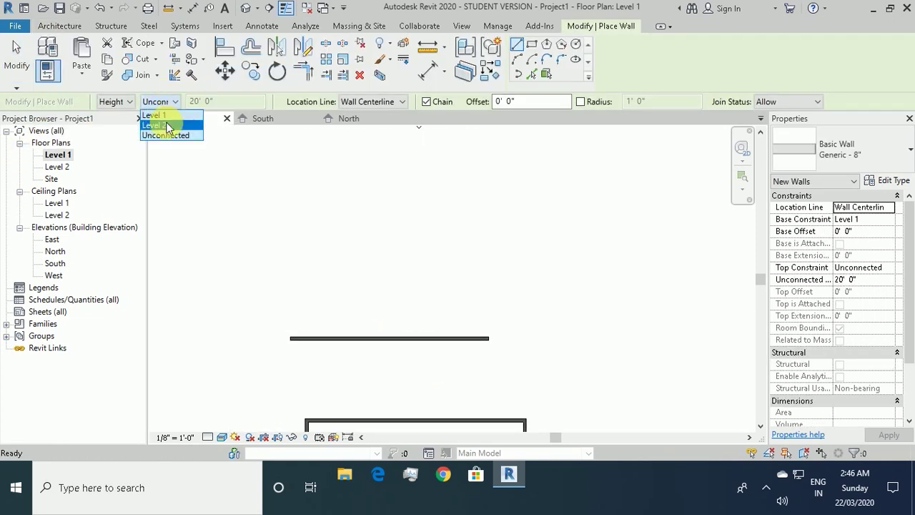
{"action": "left_click", "coordinate": [164, 127]}
{"action": "scroll", "coordinate": [360, 343], "scroll_direction": "down", "scroll_amount": 1}
{"action": "scroll", "coordinate": [460, 382], "scroll_direction": "down", "scroll_amount": 1}
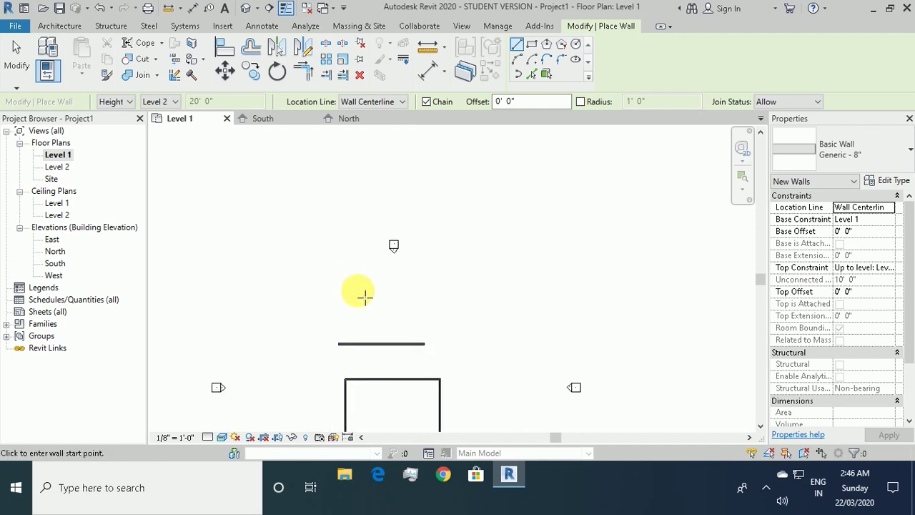
{"action": "key", "text": "Escape"}
{"action": "key", "text": "Escape"}
- Select the 32'-long Generic - 8" top wall in the Level 1 plan
{"action": "scroll", "coordinate": [374, 300], "scroll_direction": "up", "scroll_amount": 3}
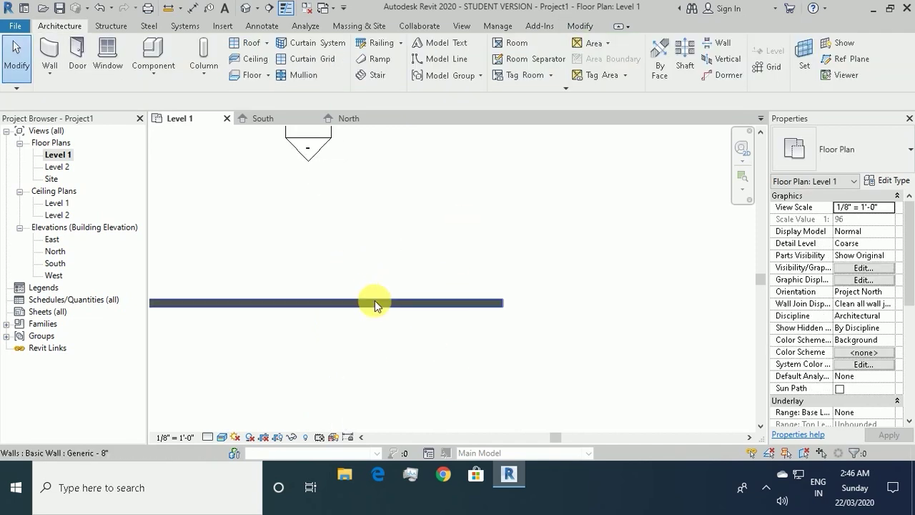
{"action": "scroll", "coordinate": [374, 300], "scroll_direction": "up", "scroll_amount": 2}
{"action": "scroll", "coordinate": [365, 327], "scroll_direction": "down", "scroll_amount": 1}
{"action": "scroll", "coordinate": [357, 328], "scroll_direction": "down", "scroll_amount": 1}
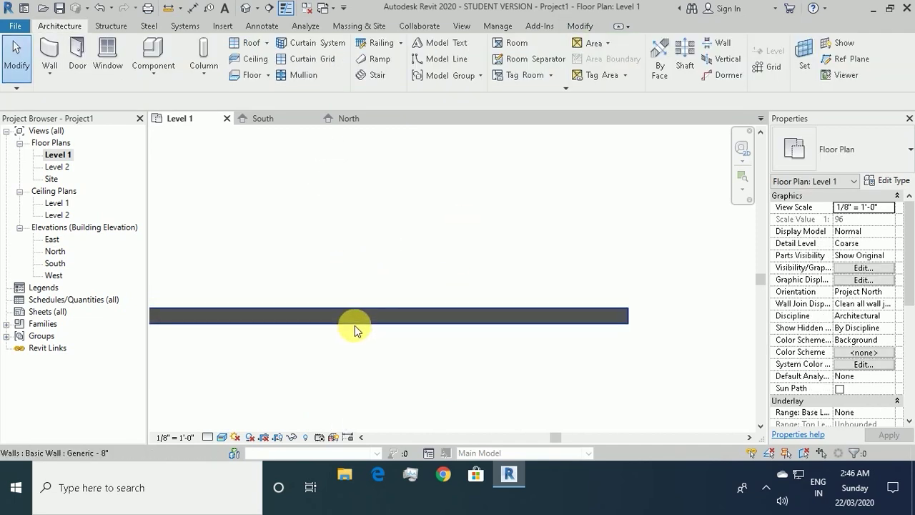
{"action": "left_click", "coordinate": [349, 315]}
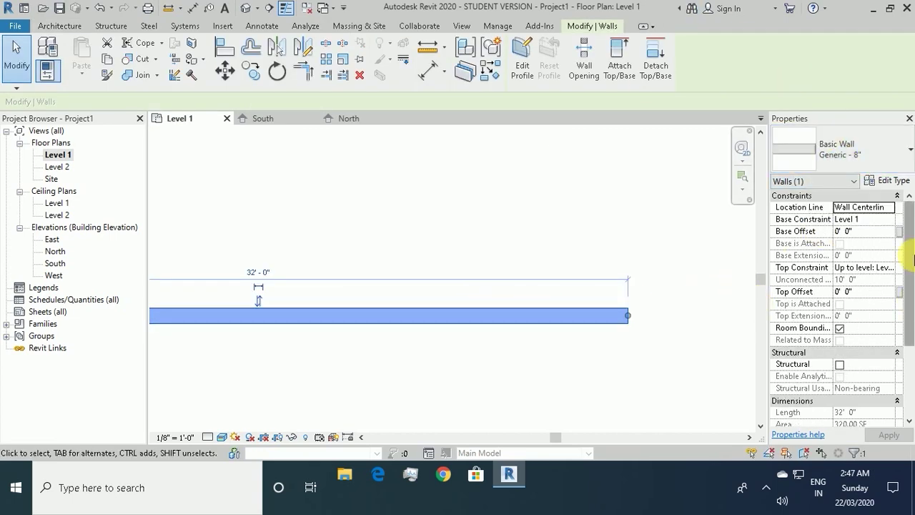
- Duplicate the Generic - 8" wall type in Type Properties under the name '6" wall'
{"action": "left_click", "coordinate": [886, 183]}
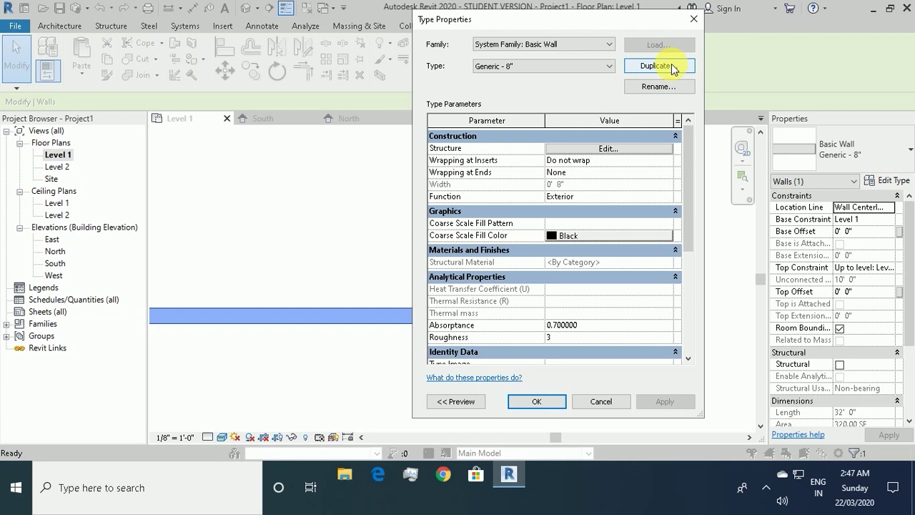
{"action": "left_click", "coordinate": [672, 67]}
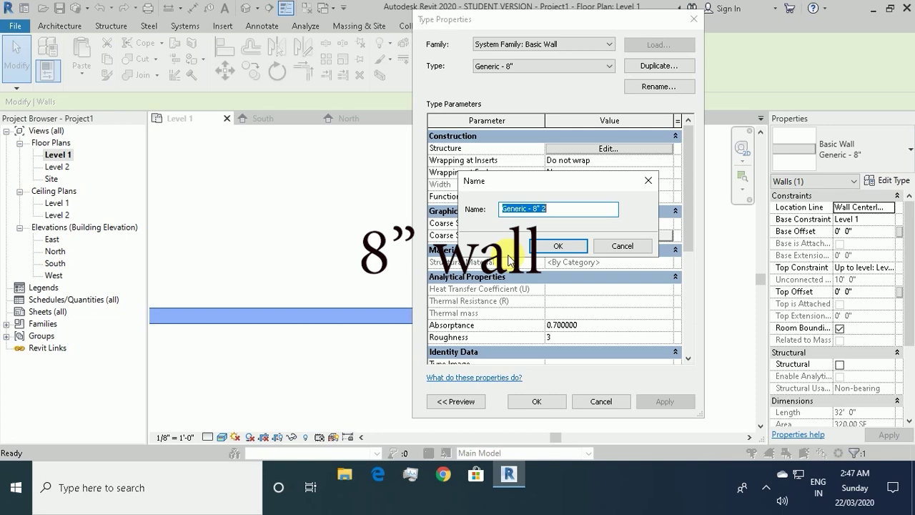
{"action": "type", "text": "6\" wall"}
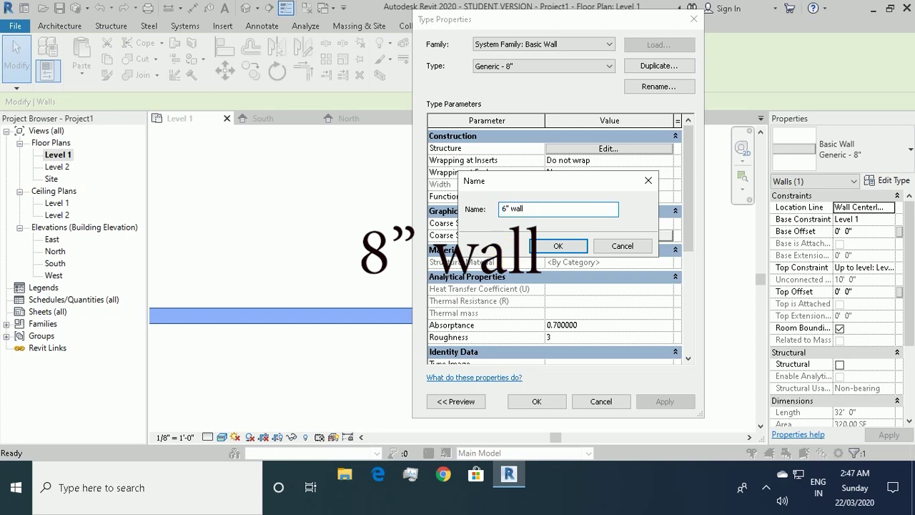
{"action": "key", "text": "Return"}
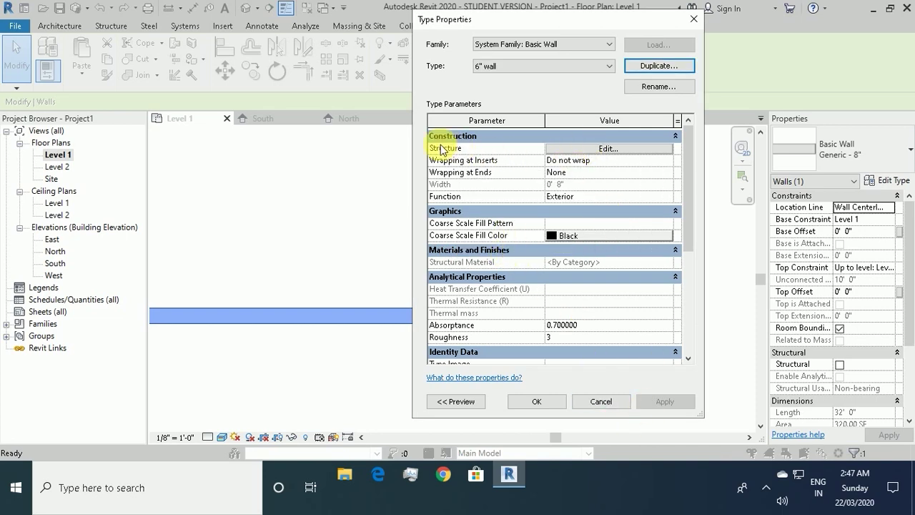
- Make layer 2 (Structure) 0' 2" thick and open the Material Browser for its material
{"action": "left_click", "coordinate": [582, 150]}
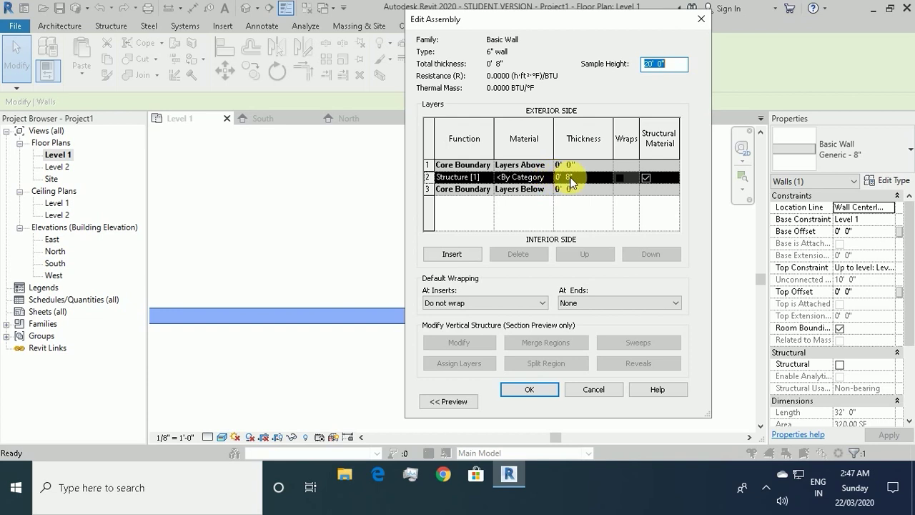
{"action": "left_click", "coordinate": [572, 178]}
{"action": "type", "text": "2"}
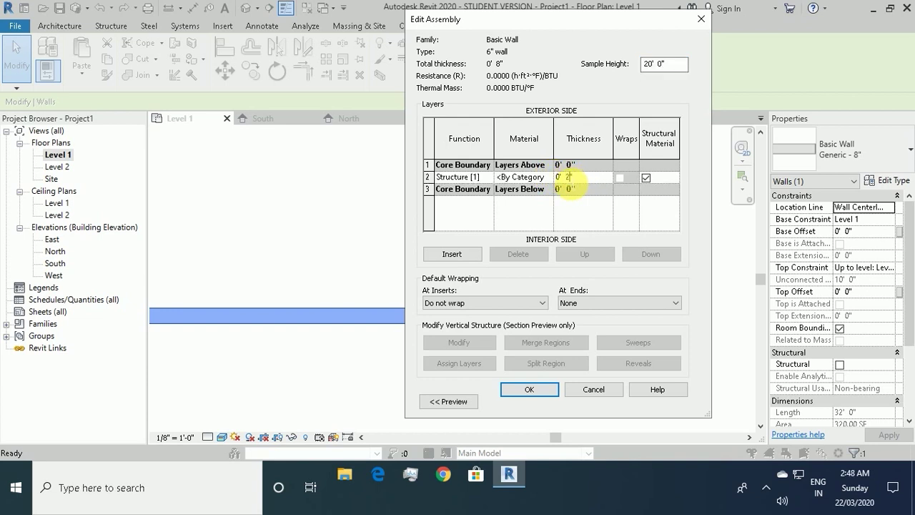
{"action": "left_click", "coordinate": [572, 190]}
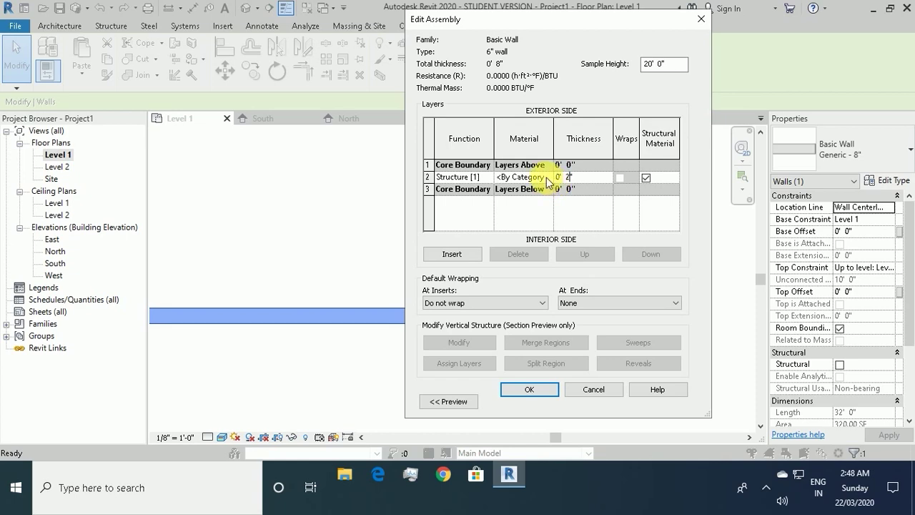
{"action": "left_click", "coordinate": [546, 179]}
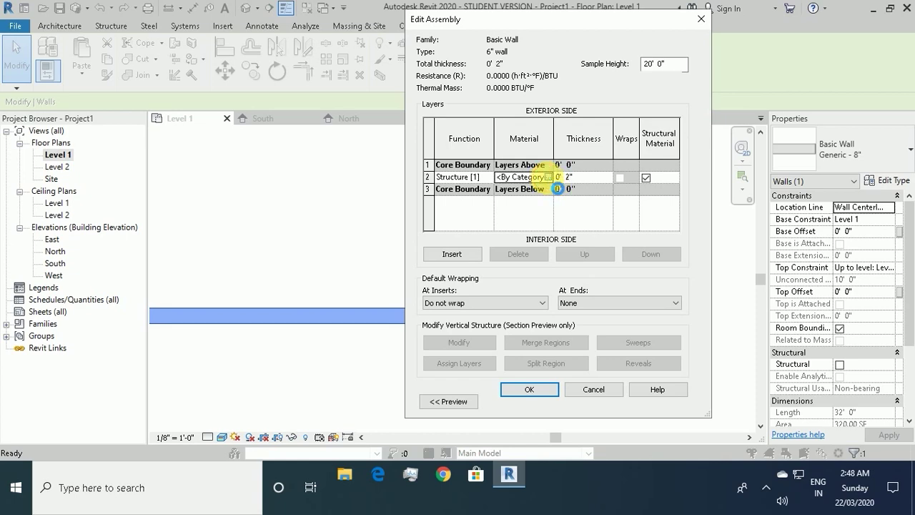
{"action": "left_click", "coordinate": [547, 177]}
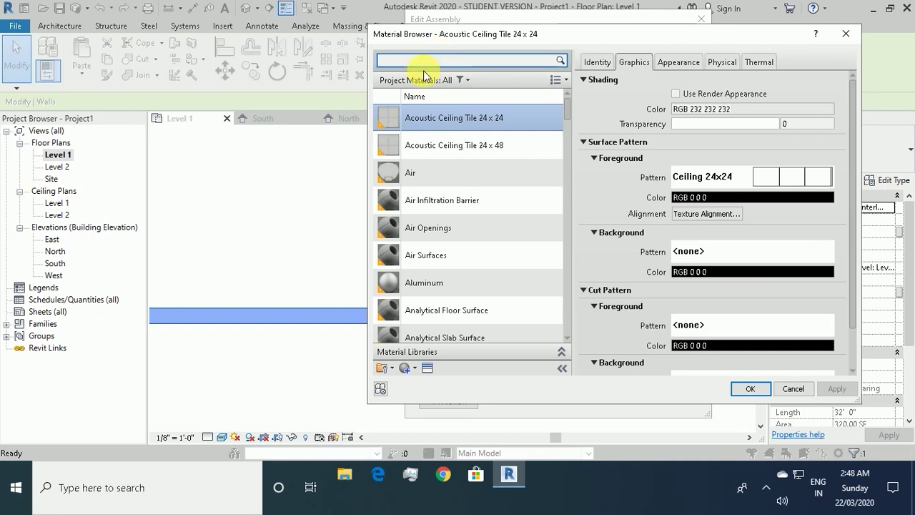
- Give the 2" layer Concrete, Cast-in-Place gray with render appearance shading, and insert a new layer
{"action": "left_click", "coordinate": [480, 63]}
{"action": "left_click", "coordinate": [481, 64]}
{"action": "type", "text": "con"}
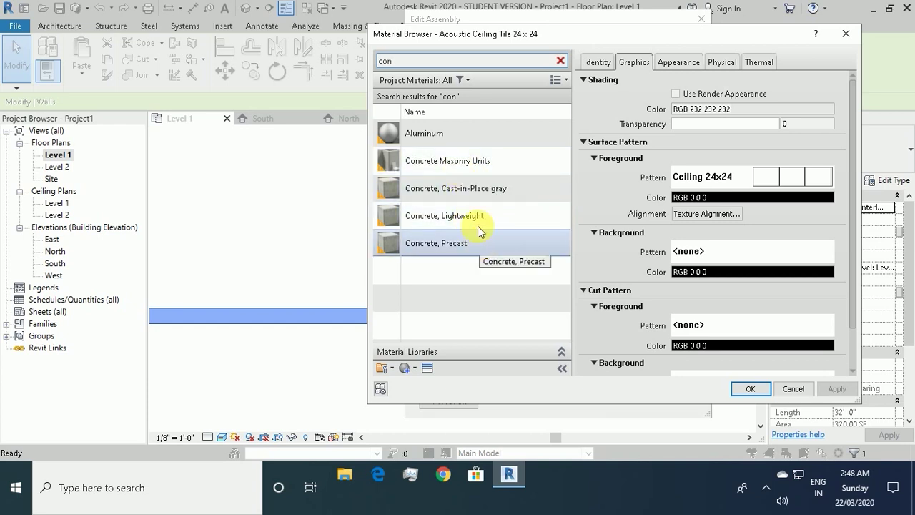
{"action": "left_click", "coordinate": [521, 199]}
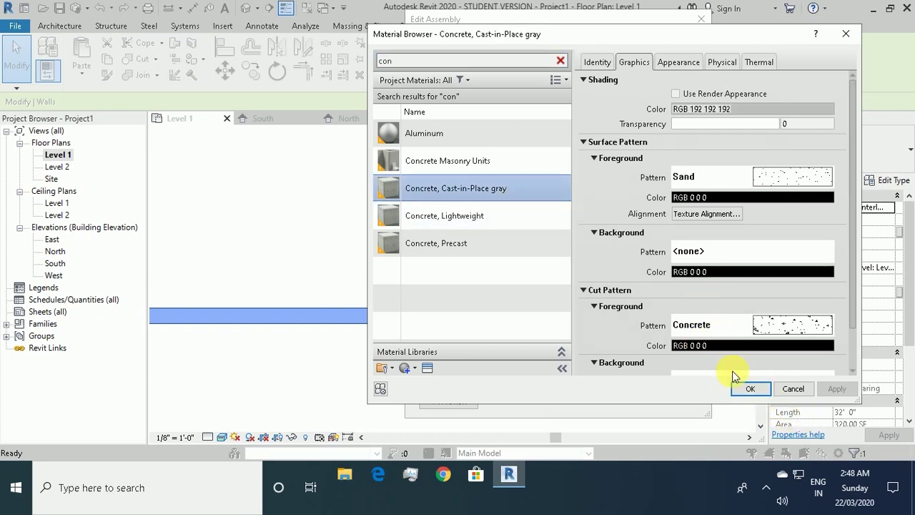
{"action": "left_click", "coordinate": [676, 95]}
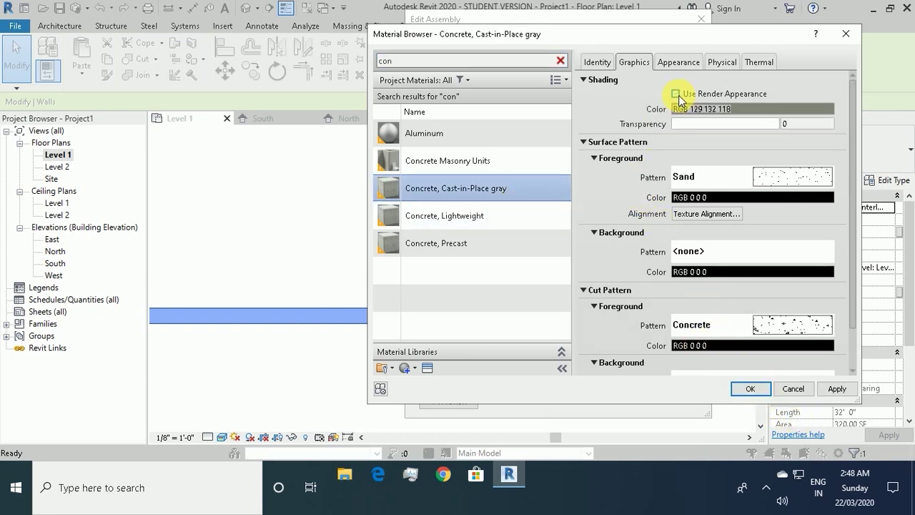
{"action": "left_click", "coordinate": [835, 389]}
{"action": "left_click", "coordinate": [762, 389]}
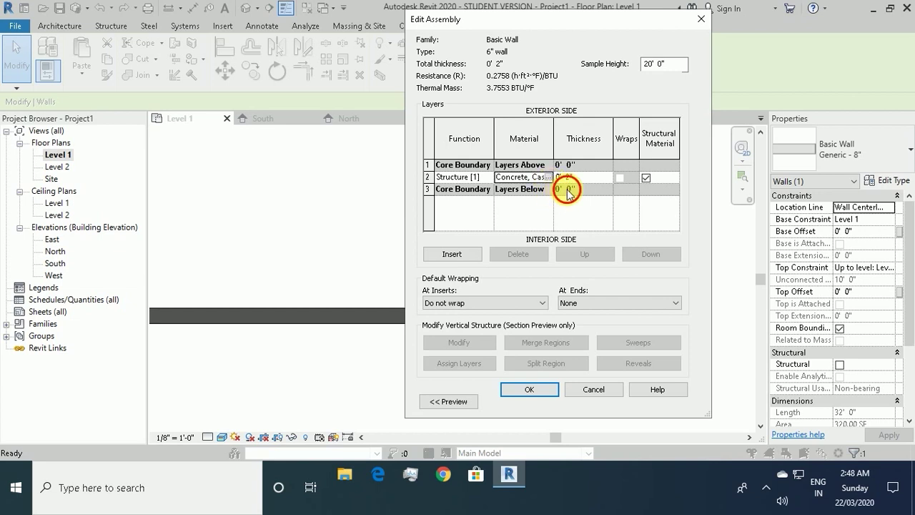
{"action": "left_click", "coordinate": [461, 254]}
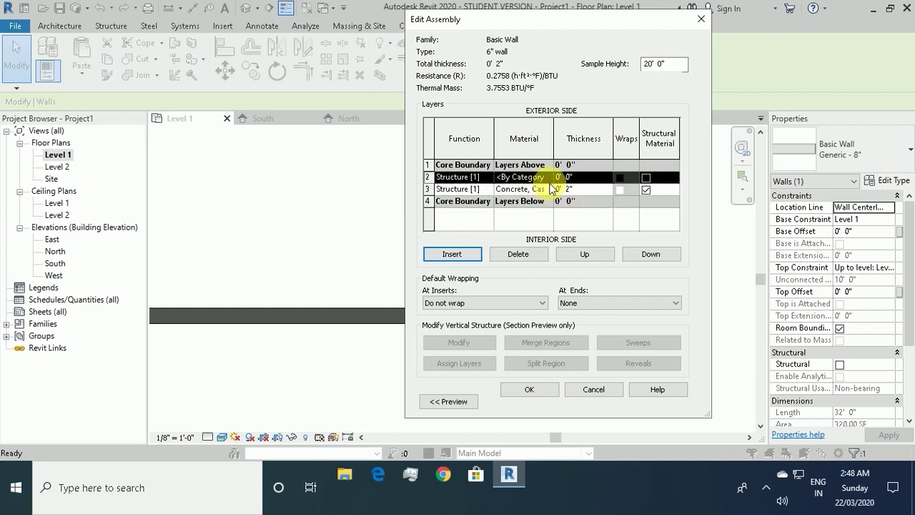
- Make the new layer 4" thick with Brick, Common material
{"action": "left_click", "coordinate": [571, 177]}
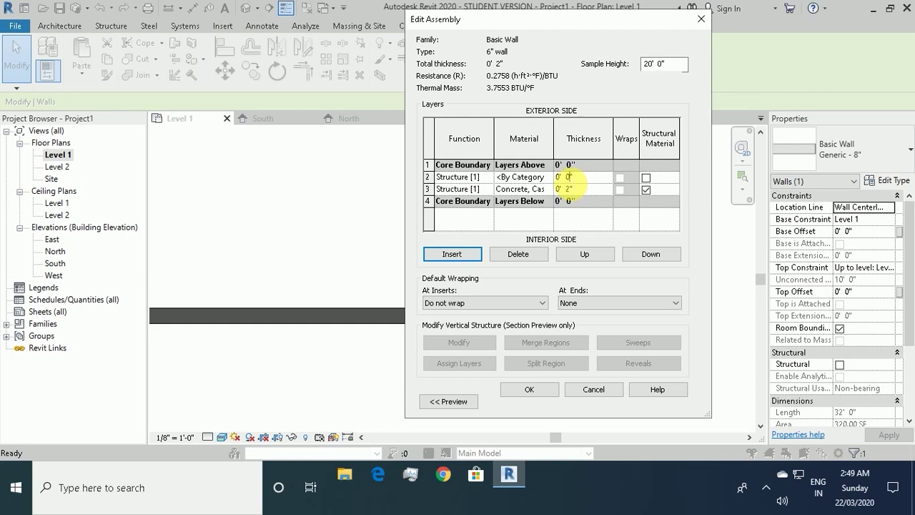
{"action": "type", "text": "4"}
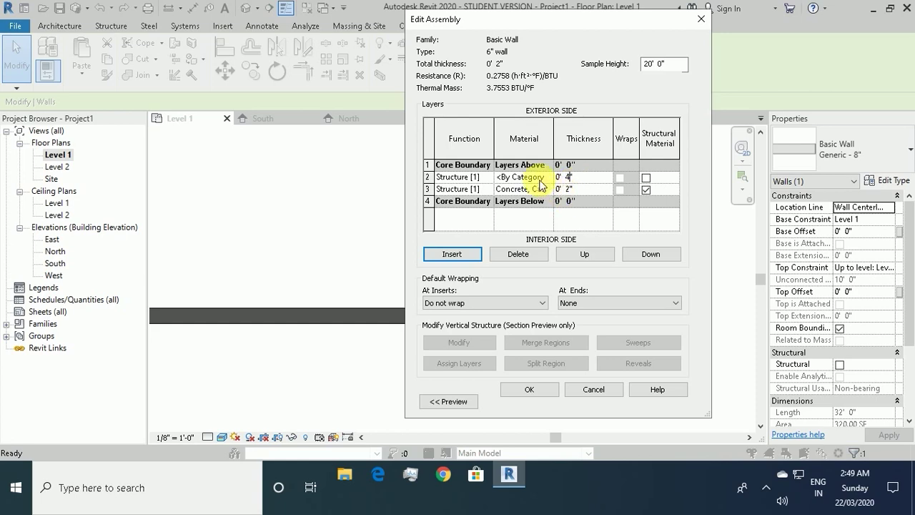
{"action": "left_click", "coordinate": [550, 179]}
{"action": "left_click", "coordinate": [454, 63]}
{"action": "type", "text": "brick"}
{"action": "double_click", "coordinate": [434, 136]}
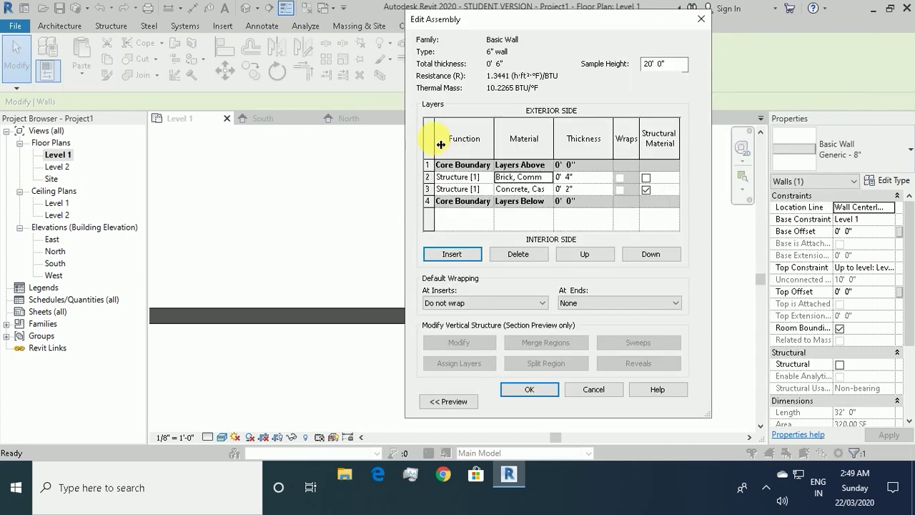
- Add an outer 2" Concrete, Cast-in-Place gray layer and accept the assembly
{"action": "left_click", "coordinate": [465, 255]}
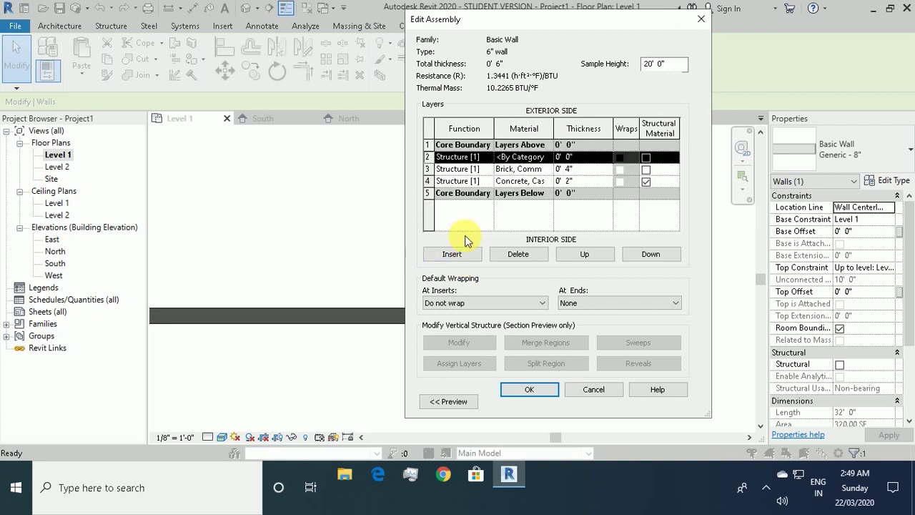
{"action": "type", "text": "2\""}
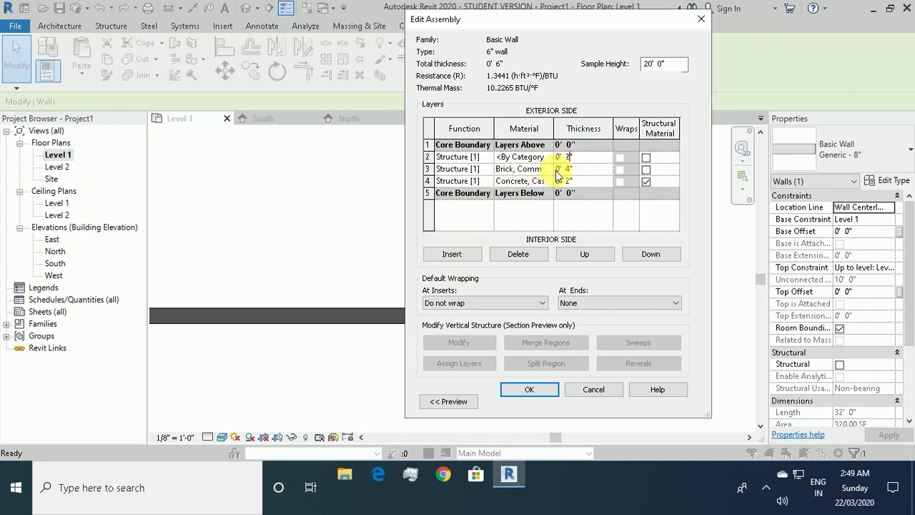
{"action": "left_click", "coordinate": [529, 157]}
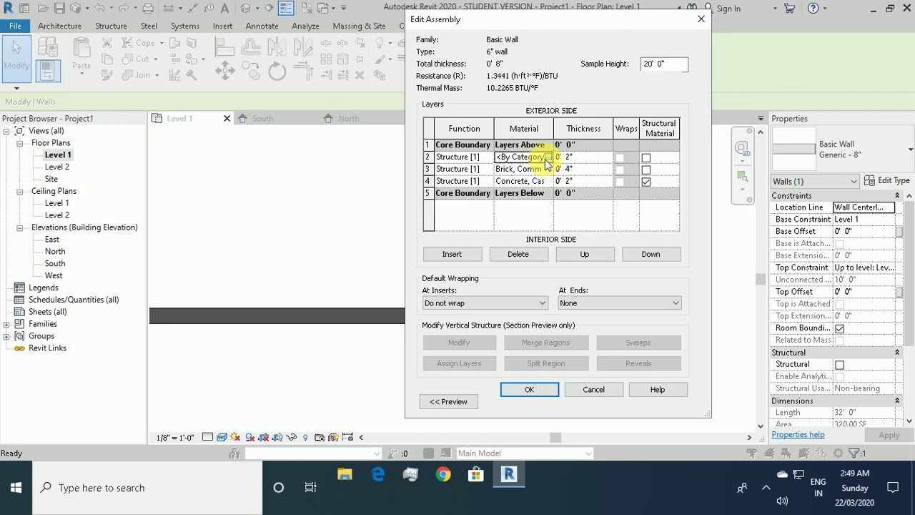
{"action": "left_click", "coordinate": [548, 157]}
{"action": "left_click", "coordinate": [481, 65]}
{"action": "left_click", "coordinate": [479, 65]}
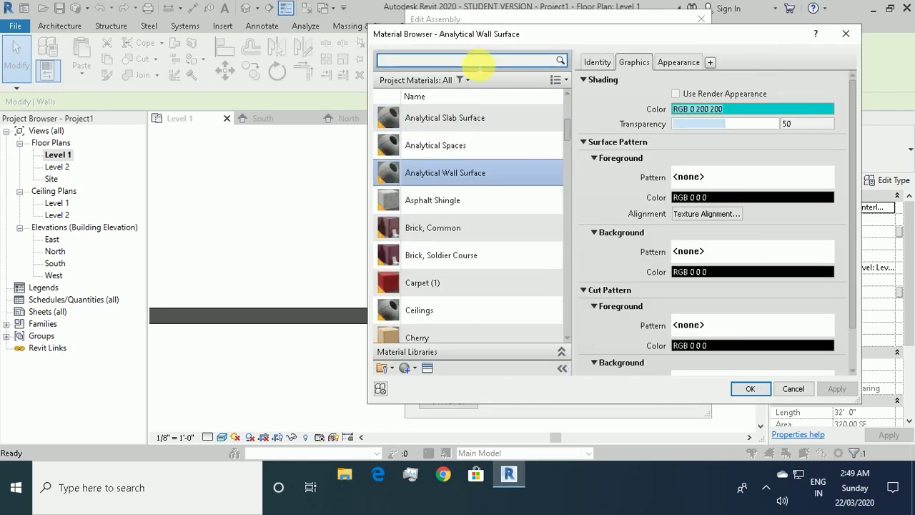
{"action": "type", "text": "con"}
{"action": "left_click", "coordinate": [444, 186]}
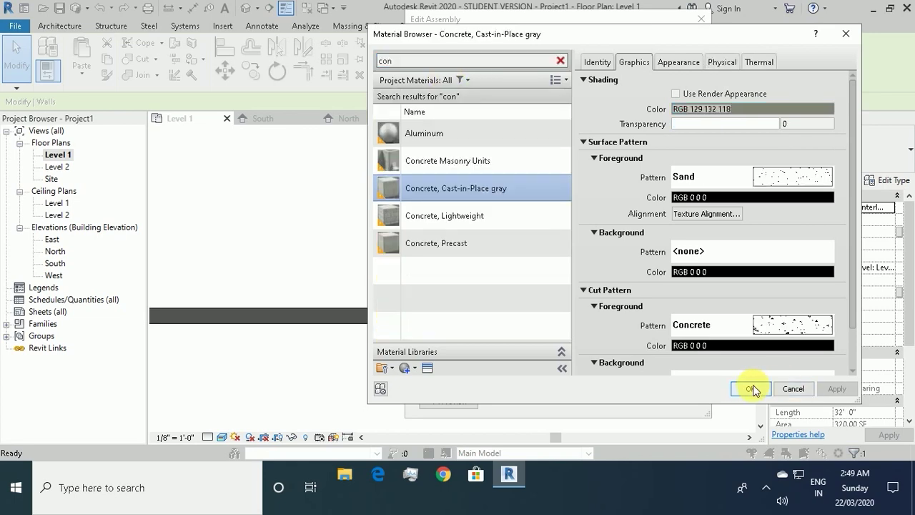
{"action": "left_click", "coordinate": [750, 389]}
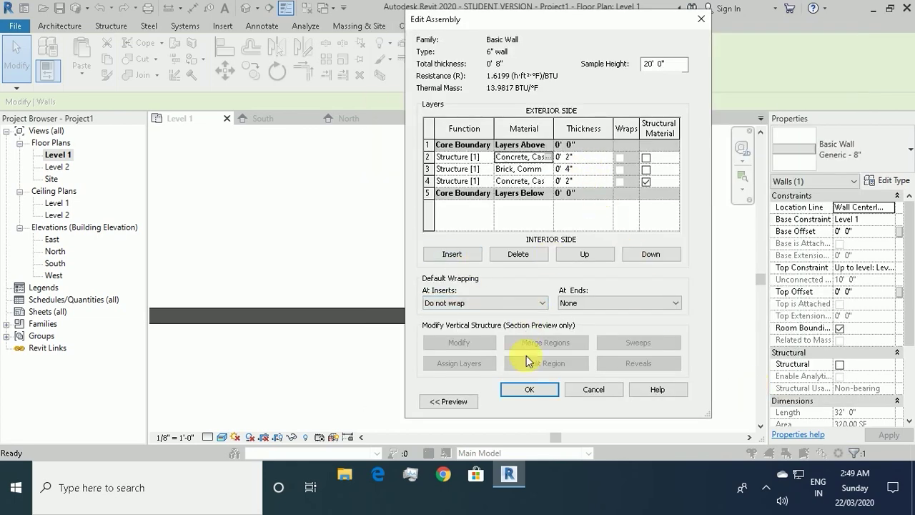
{"action": "left_click", "coordinate": [550, 388]}
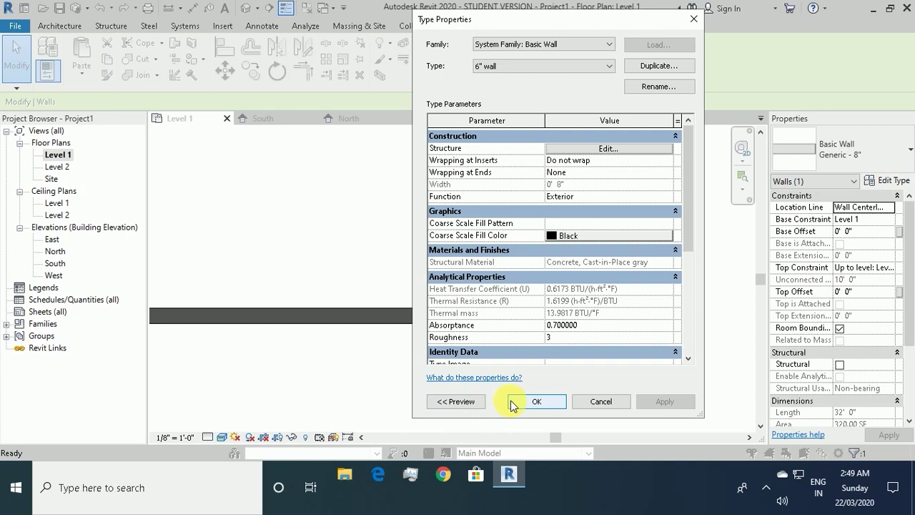
- Accept the 6" wall type properties and recentre the plan on the wall
{"action": "left_click", "coordinate": [514, 343]}
{"action": "left_click", "coordinate": [317, 359]}
{"action": "scroll", "coordinate": [327, 253], "scroll_direction": "up", "scroll_amount": 2}
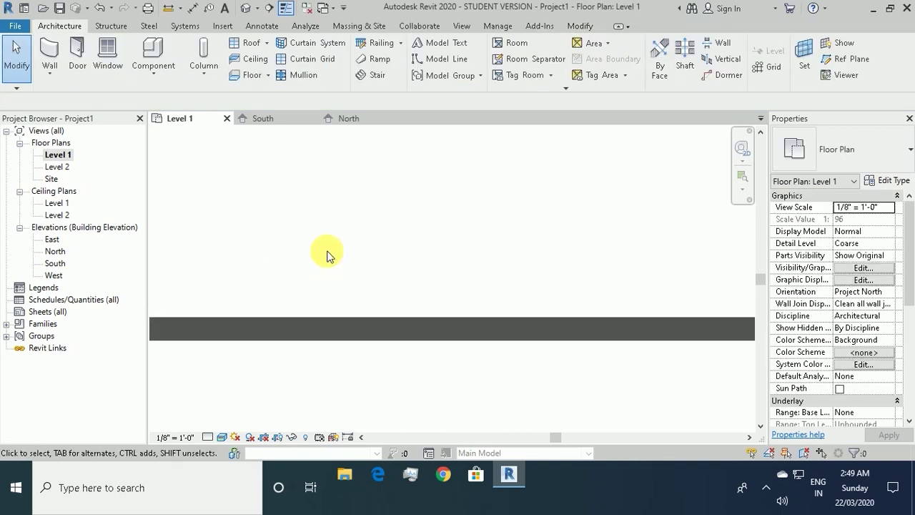
{"action": "scroll", "coordinate": [300, 300], "scroll_direction": "down", "scroll_amount": 1}
{"action": "middle_click_drag", "start_coordinate": [276, 343], "coordinate": [342, 357]}
{"action": "scroll", "coordinate": [219, 425], "scroll_direction": "up", "scroll_amount": 1}
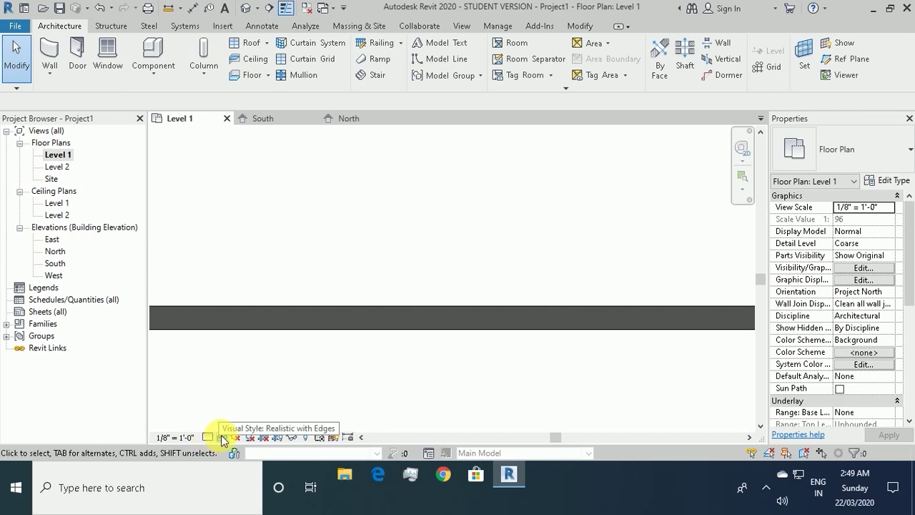
- Set the Level 1 plan to Fine detail and zoom in on the textured wall layers
{"action": "left_click", "coordinate": [207, 437]}
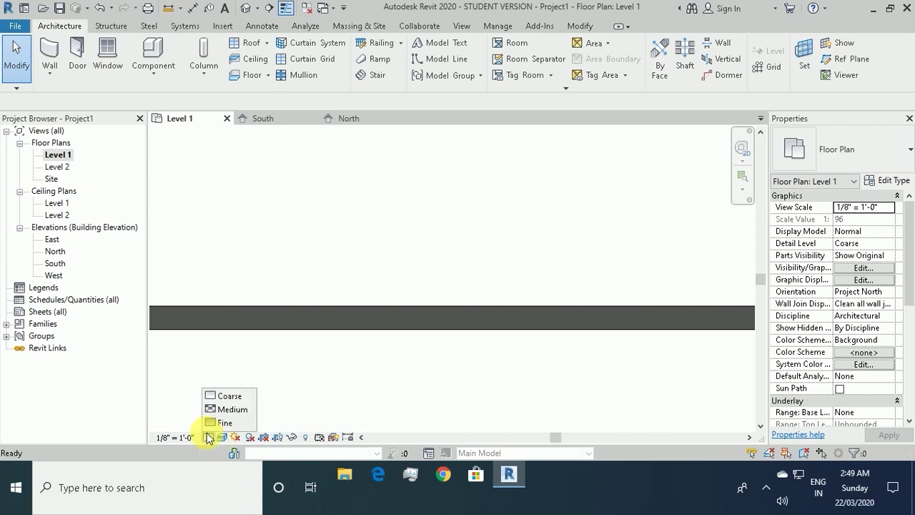
{"action": "left_click", "coordinate": [217, 426]}
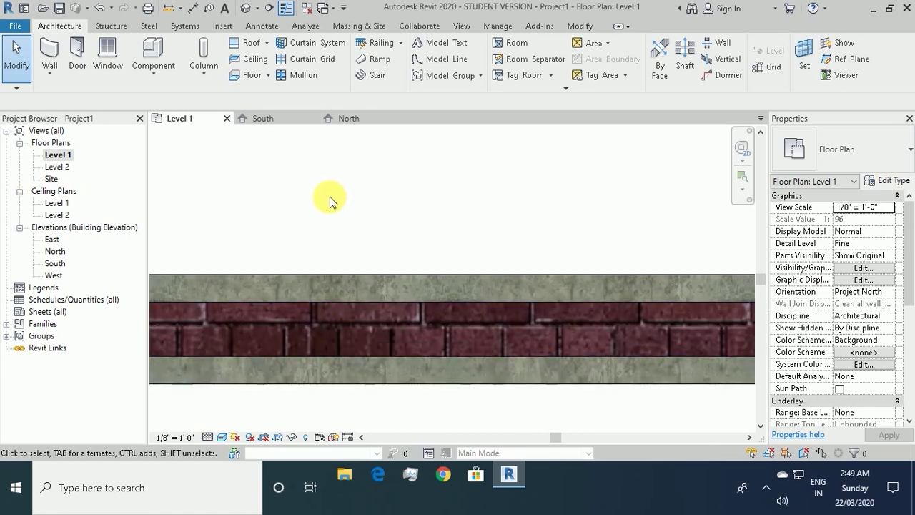
{"action": "scroll", "coordinate": [356, 207], "scroll_direction": "down", "scroll_amount": 3}
{"action": "scroll", "coordinate": [301, 259], "scroll_direction": "down", "scroll_amount": 2}
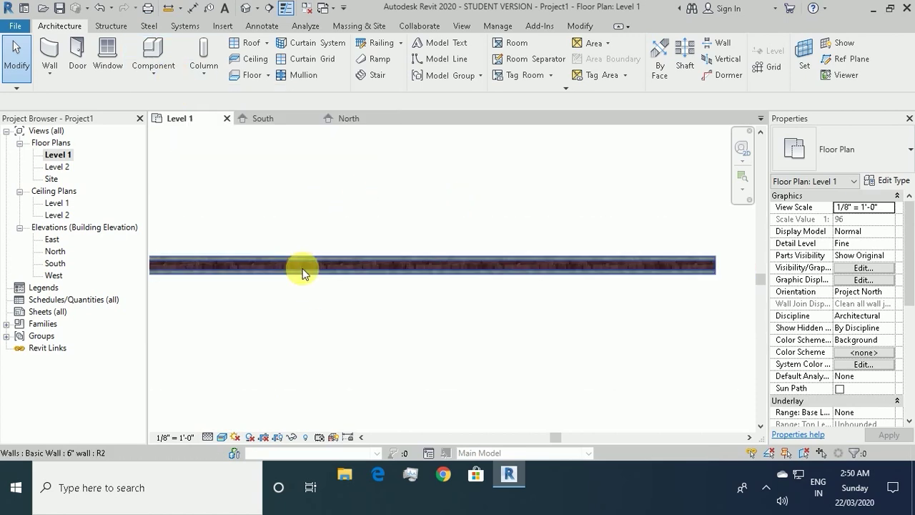
{"action": "scroll", "coordinate": [304, 315], "scroll_direction": "down", "scroll_amount": 2}
{"action": "scroll", "coordinate": [343, 328], "scroll_direction": "down", "scroll_amount": 1}
{"action": "scroll", "coordinate": [293, 356], "scroll_direction": "down", "scroll_amount": 2}
{"action": "left_click", "coordinate": [424, 336]}
{"action": "key", "text": "Escape"}
{"action": "scroll", "coordinate": [360, 361], "scroll_direction": "up", "scroll_amount": 3}
{"action": "scroll", "coordinate": [360, 361], "scroll_direction": "up", "scroll_amount": 3}
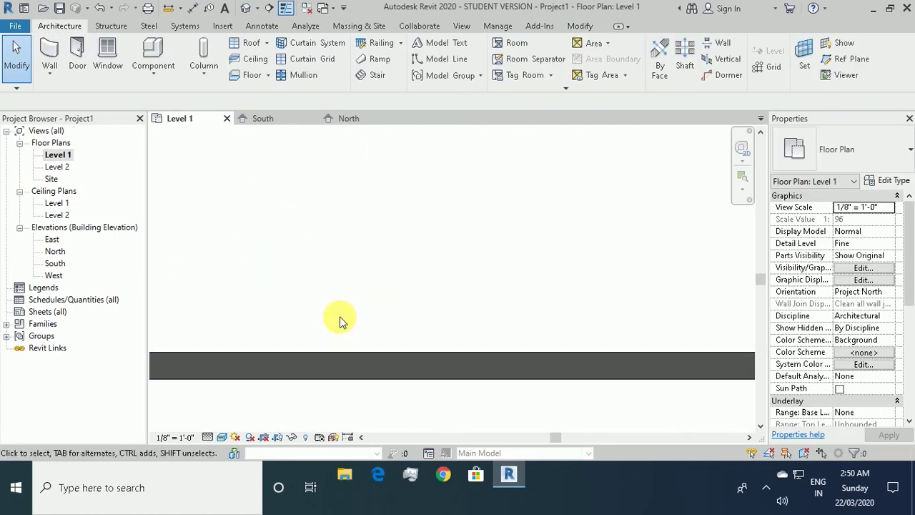
{"action": "scroll", "coordinate": [339, 262], "scroll_direction": "down", "scroll_amount": 2}
{"action": "scroll", "coordinate": [368, 177], "scroll_direction": "down", "scroll_amount": 1}
{"action": "scroll", "coordinate": [371, 200], "scroll_direction": "up", "scroll_amount": 1}
{"action": "scroll", "coordinate": [378, 223], "scroll_direction": "up", "scroll_amount": 1}
{"action": "scroll", "coordinate": [390, 254], "scroll_direction": "up", "scroll_amount": 1}
{"action": "scroll", "coordinate": [380, 277], "scroll_direction": "up", "scroll_amount": 1}
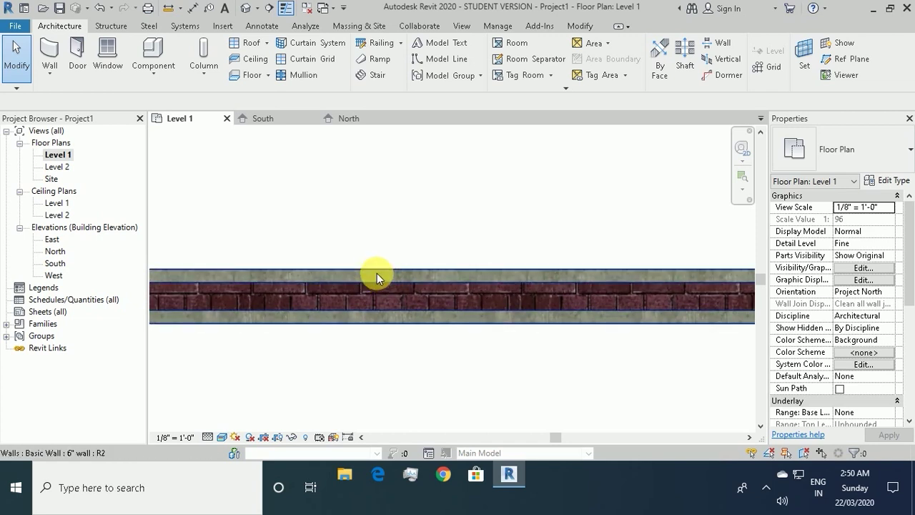
{"action": "scroll", "coordinate": [348, 302], "scroll_direction": "down", "scroll_amount": 1}
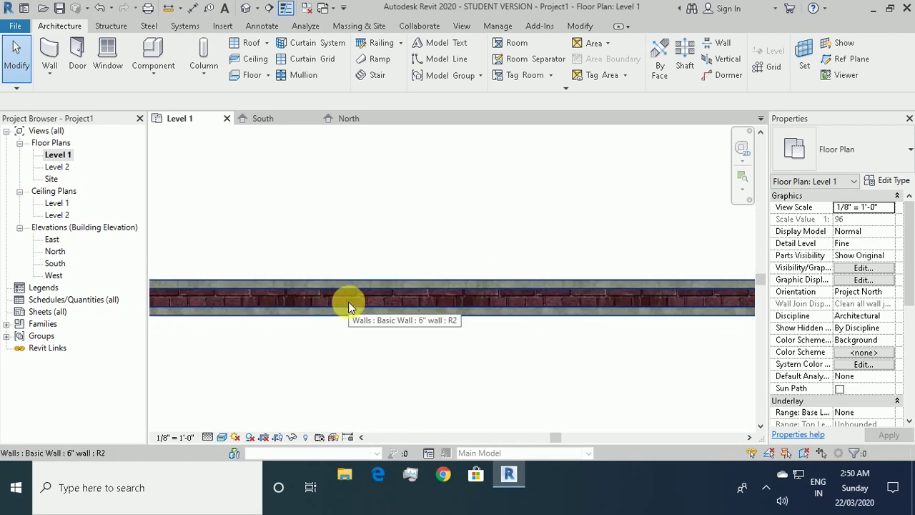